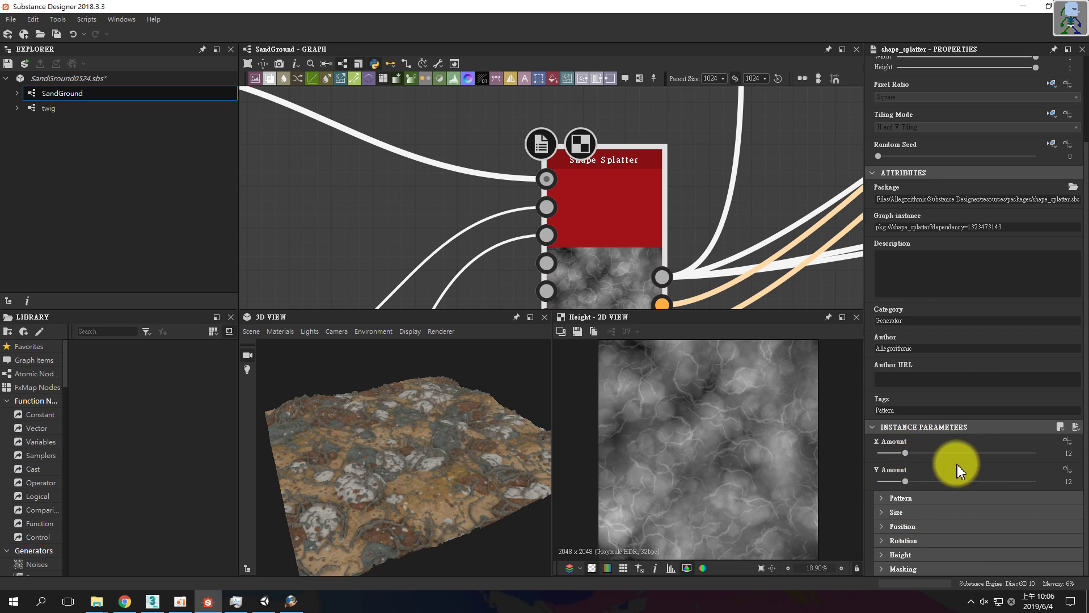
Set the Shape Splatter's X Amount and Y Amount to 36 and inspect the twigs on the 3D ground up close
drag(907, 453, 965, 452)
drag(906, 481, 969, 481)
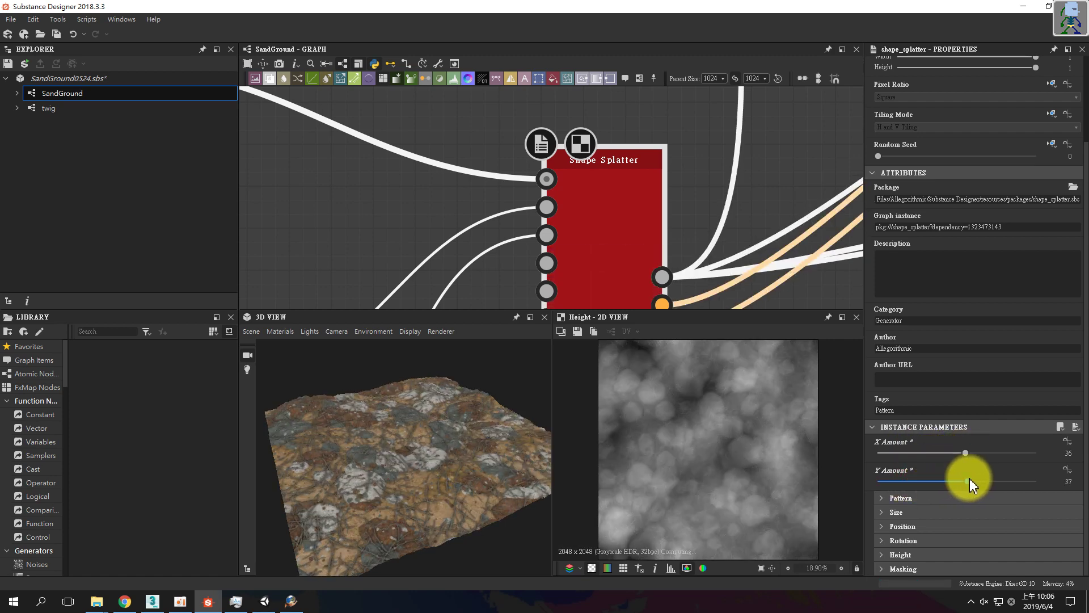
drag(969, 481, 966, 481)
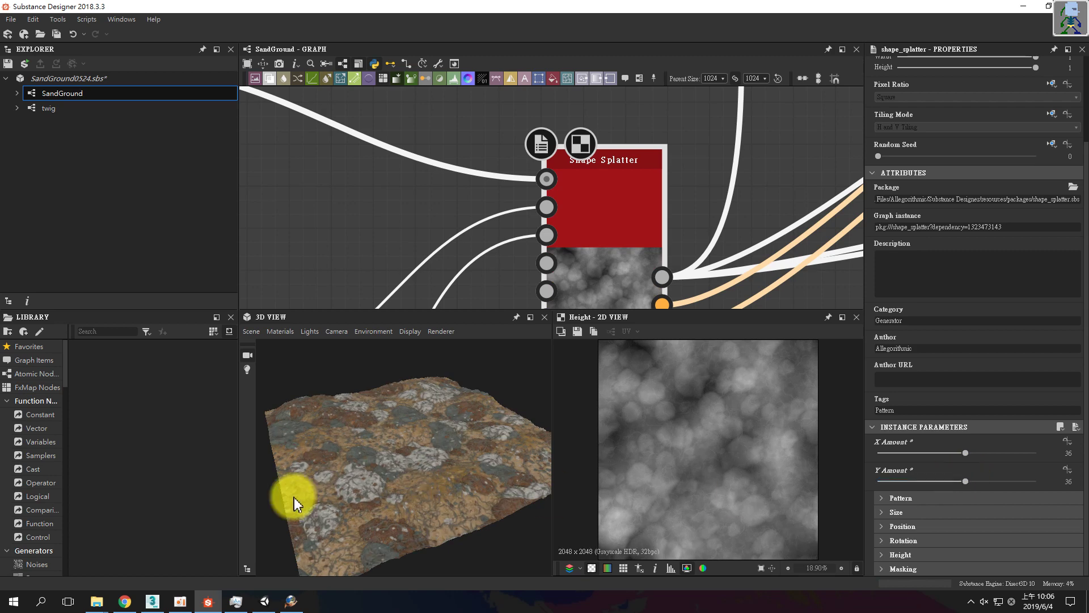
scroll(423, 472, up, 5)
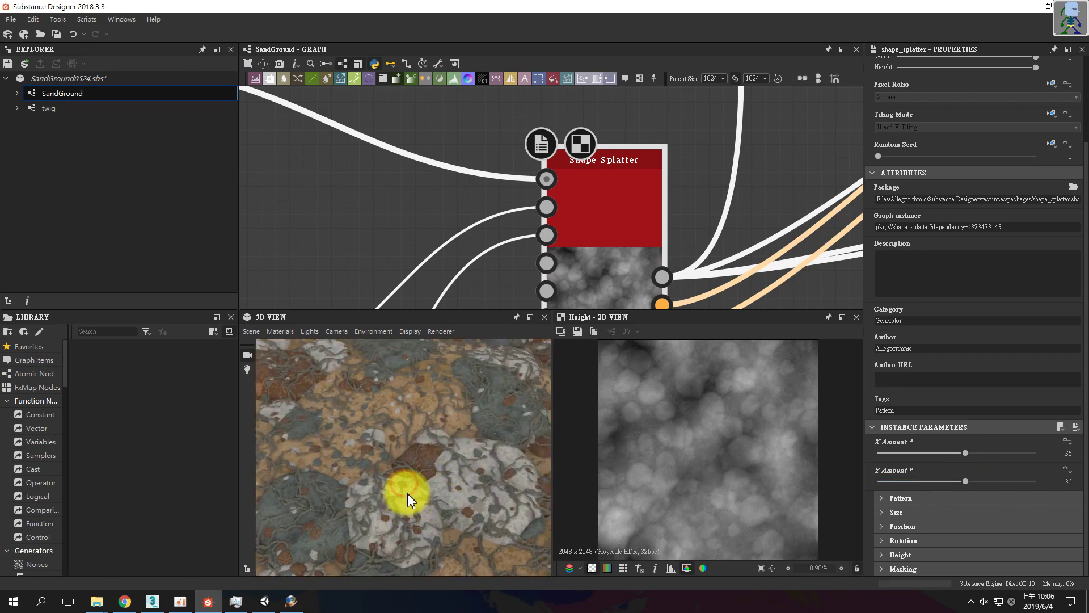
scroll(406, 489, up, 3)
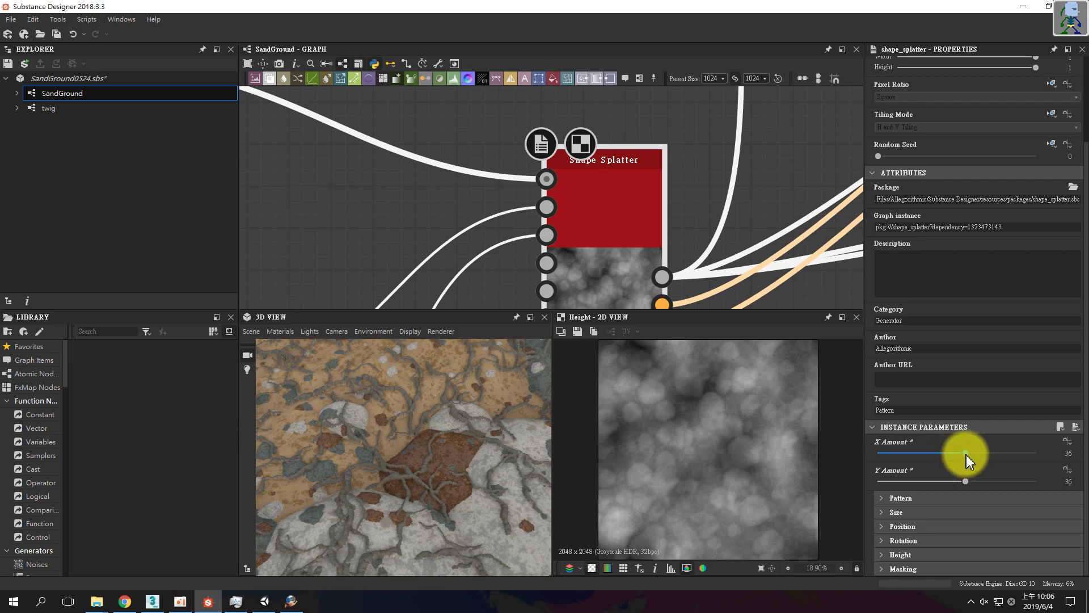
Set the Shape Splatter's X Amount to 8 and Y Amount to 9, and check the ground in the 3D view
drag(966, 454, 896, 461)
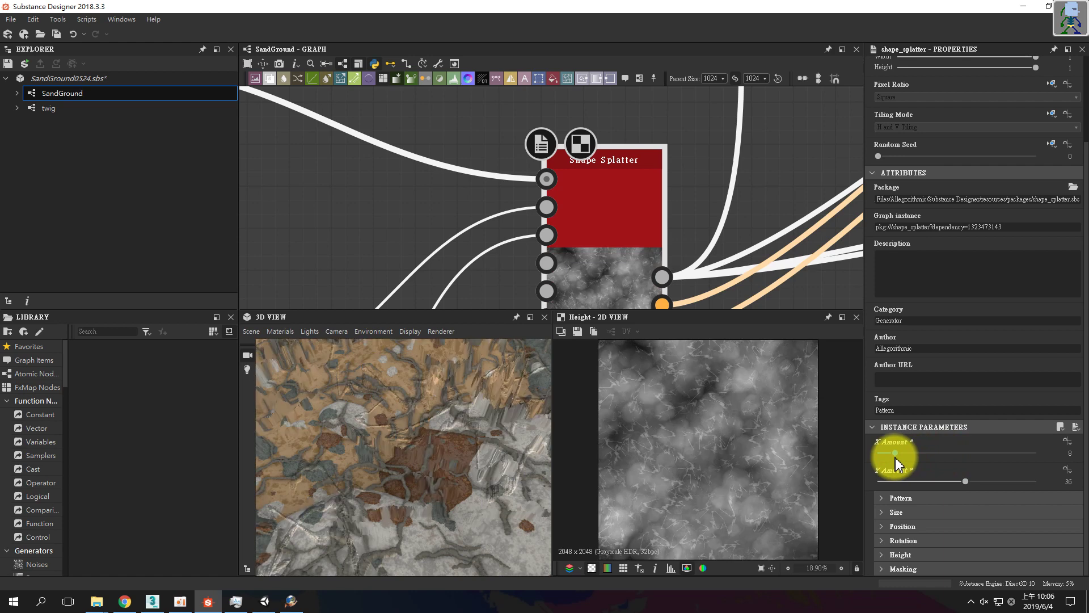
drag(966, 482, 899, 483)
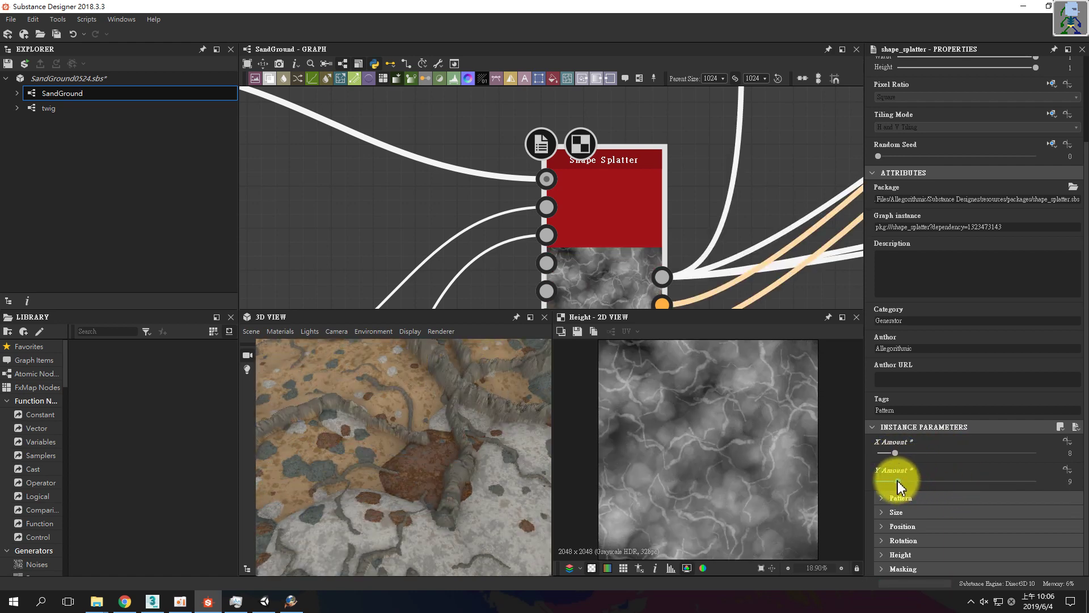
scroll(463, 406, down, 5)
drag(463, 407, 394, 459)
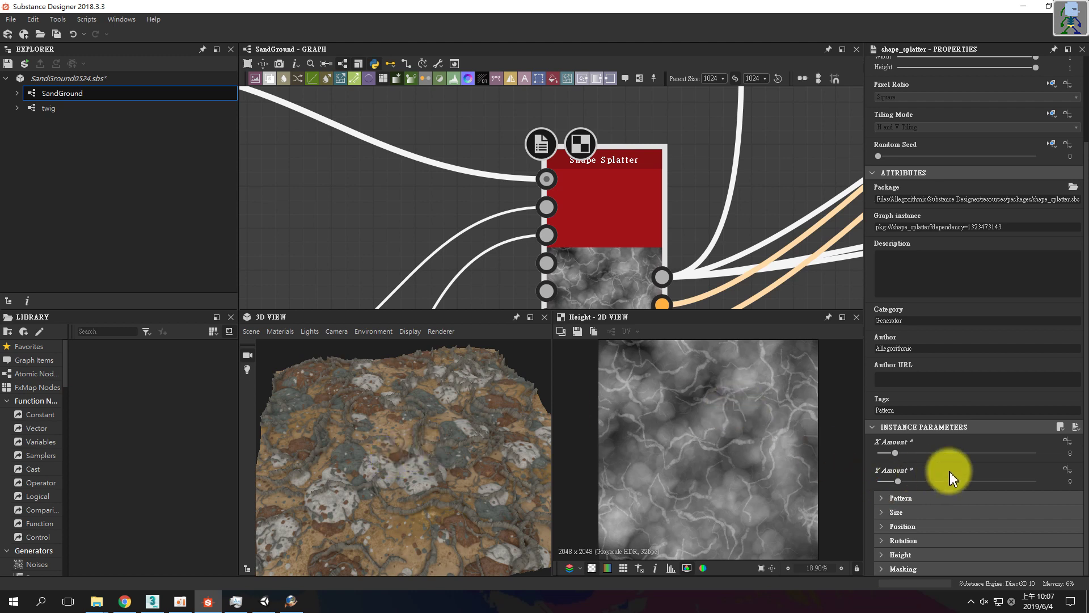
Try a Scale of 4.01 in the Shape Splatter's size settings and undo it
click(920, 512)
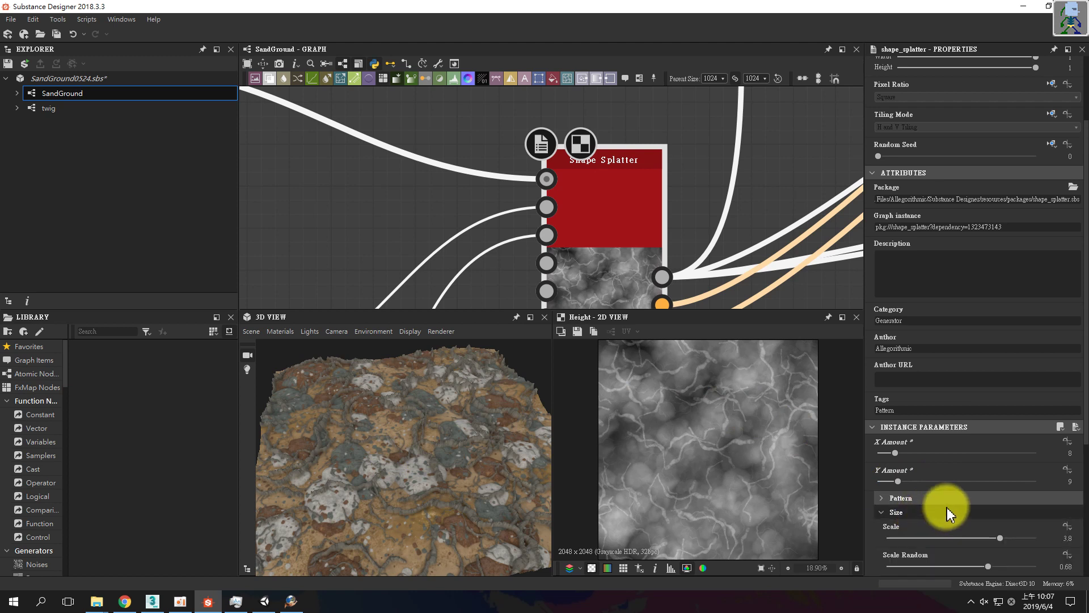
scroll(949, 510, down, 3)
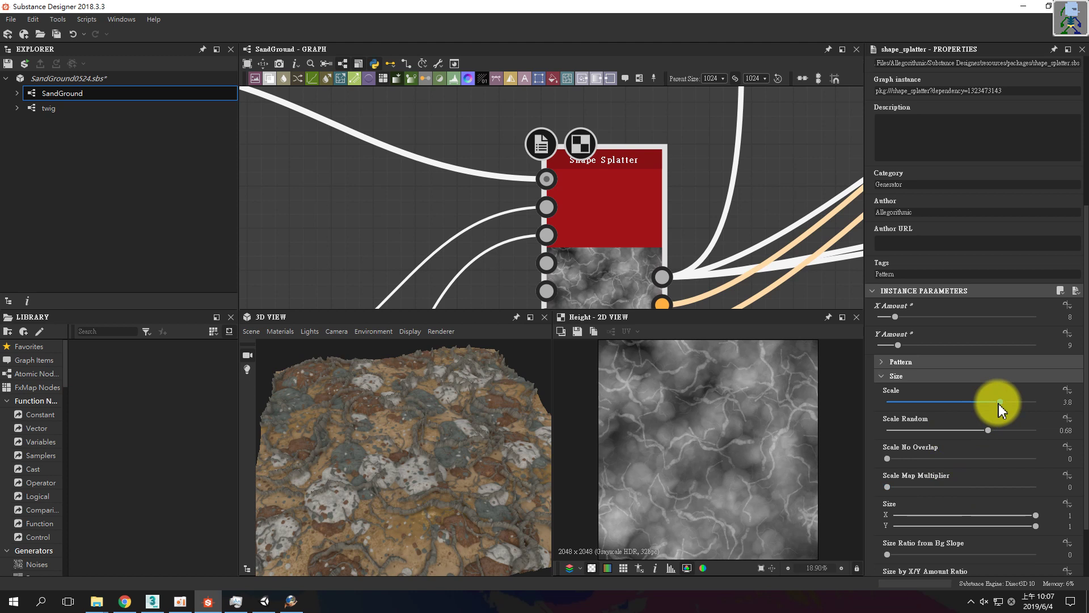
mouse_move(1000, 405)
mouse_down()
mouse_move(945, 408)
mouse_move(1006, 409)
mouse_up()
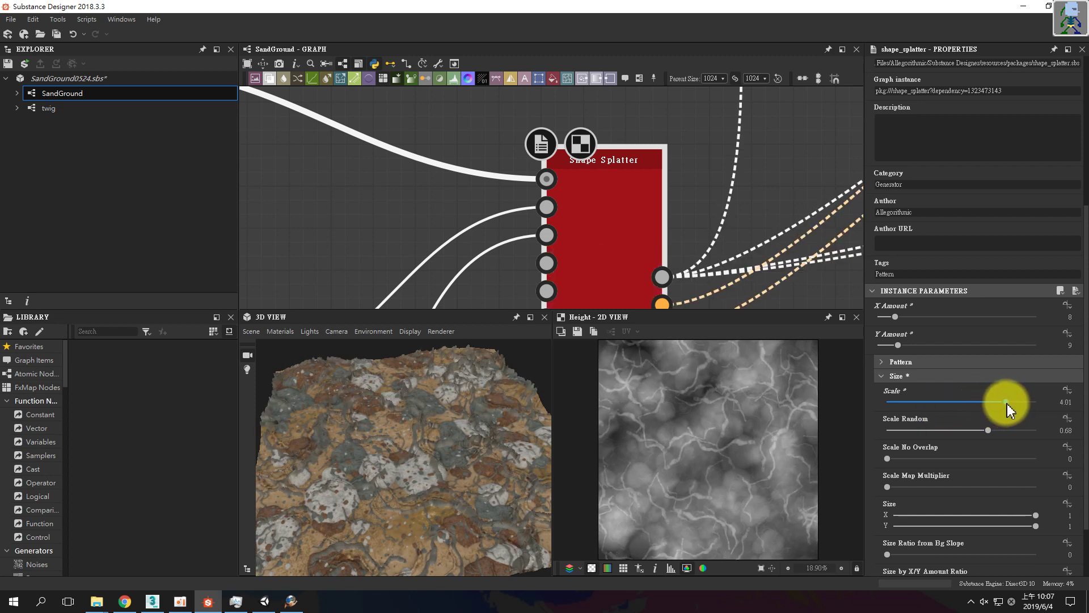
key(ctrl+z)
scroll(953, 402, down, 3)
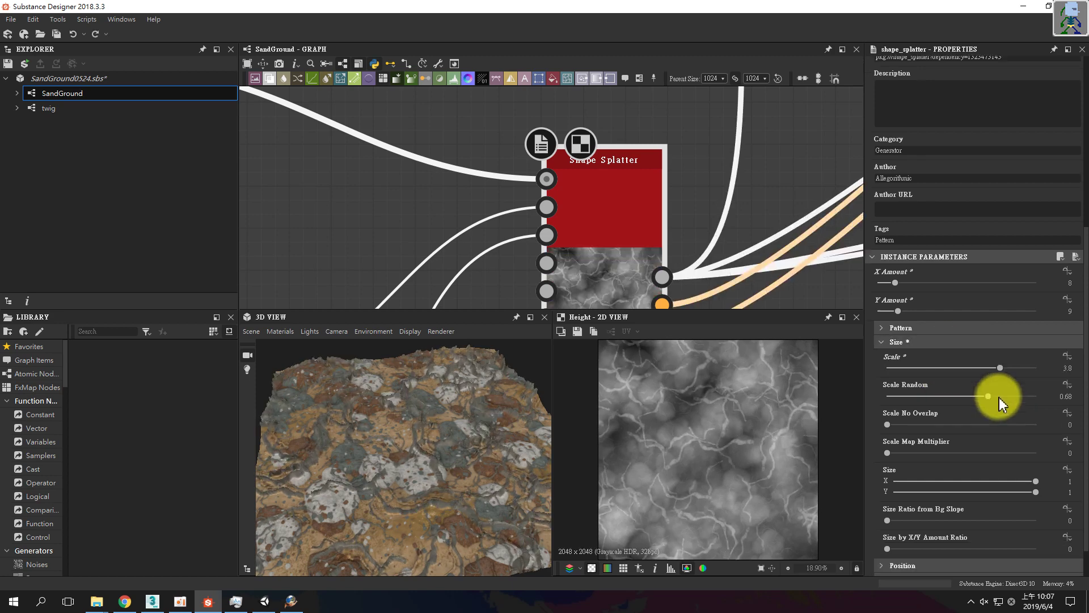
Try the Shape Splatter's Mask Random at its maximum of 1 and return it to 0
click(940, 569)
scroll(940, 567, down, 3)
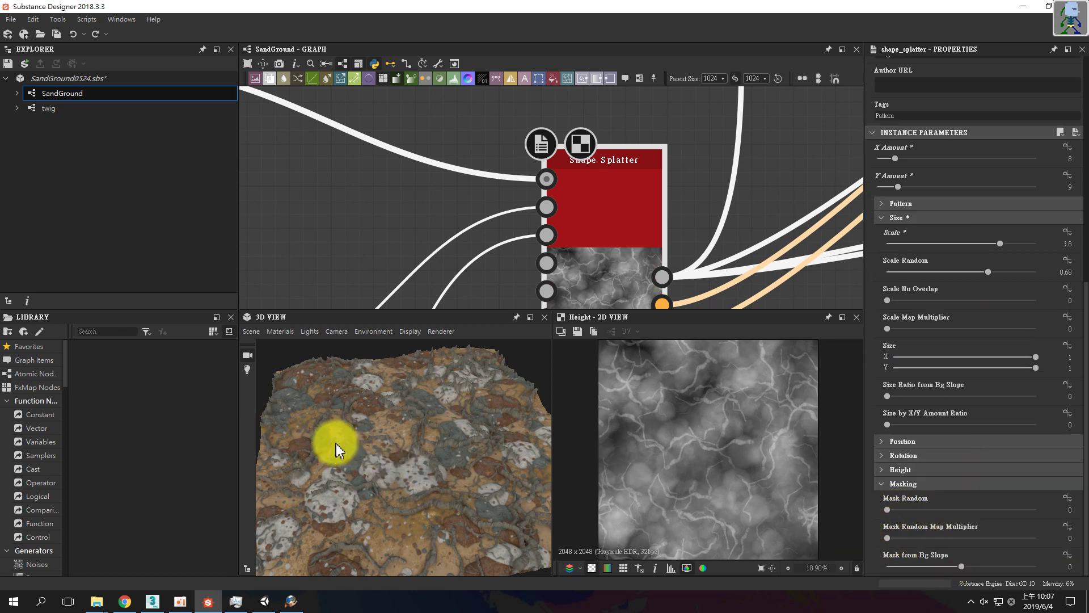
drag(413, 454, 418, 461)
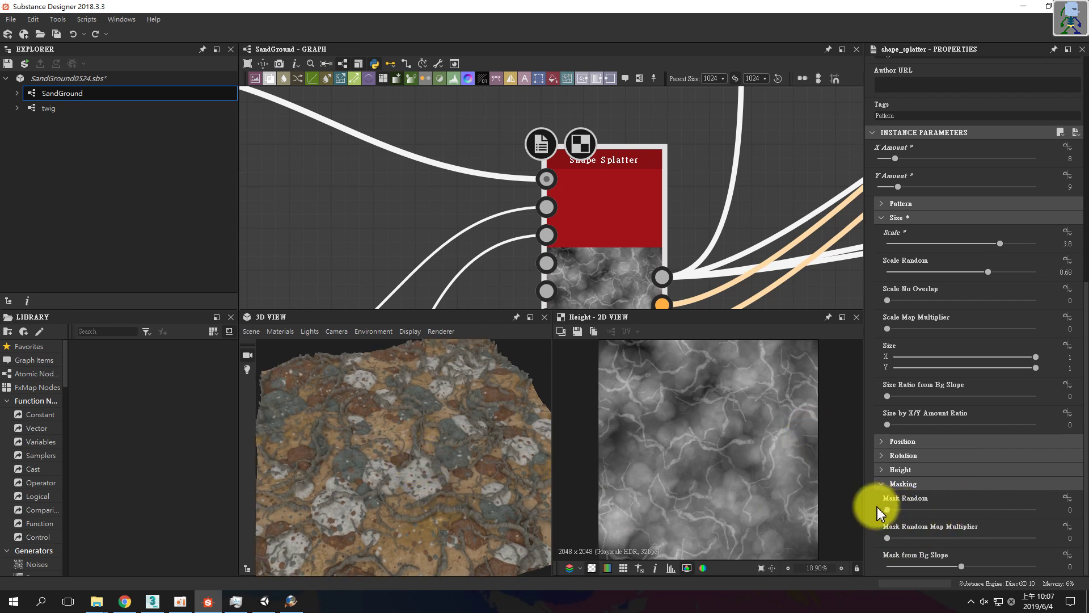
drag(887, 509, 1048, 509)
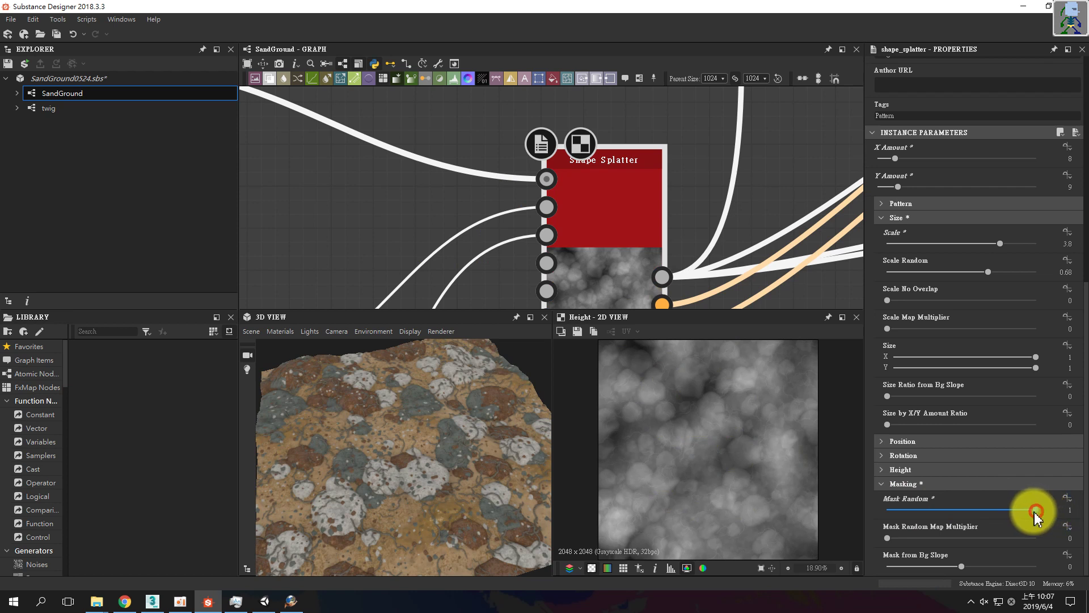
drag(1035, 511, 863, 511)
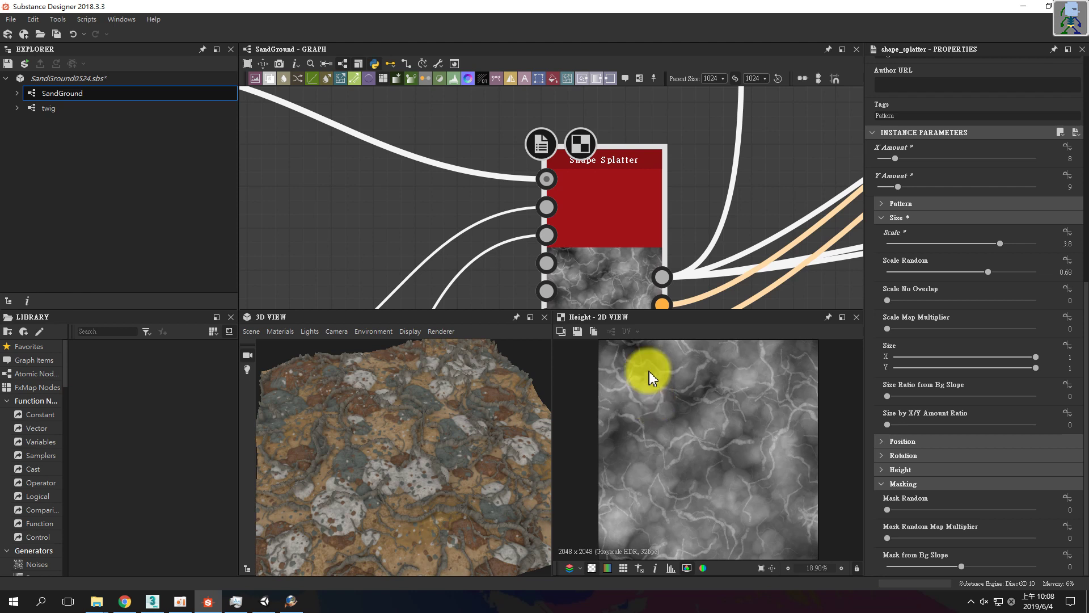
Expose the Shape Splatter's Mask Random parameter as a new graph input named twig_count
click(1069, 499)
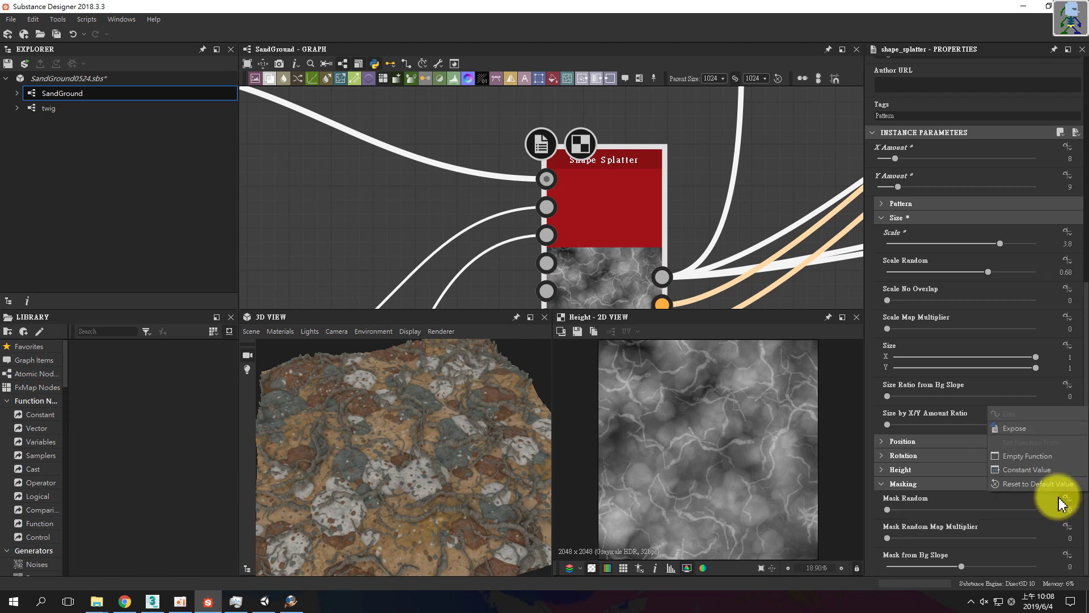
click(1021, 432)
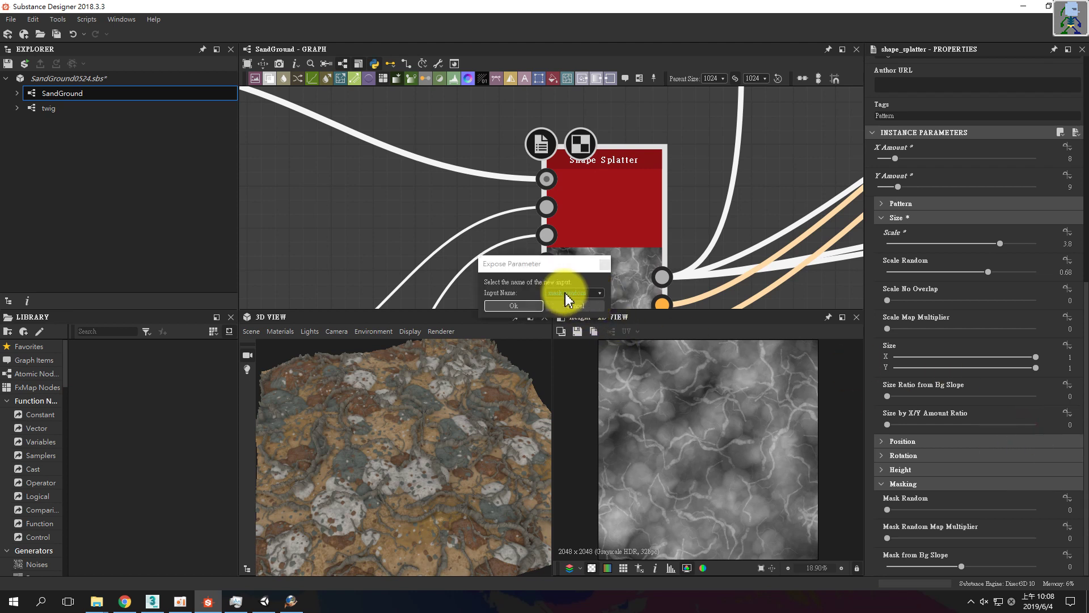
click(589, 295)
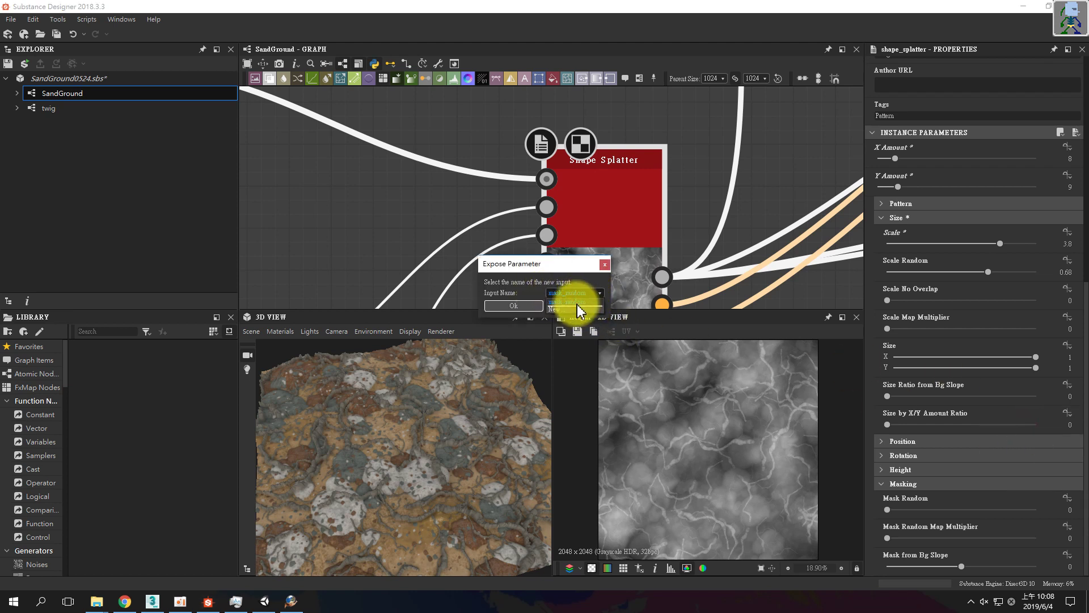
click(574, 310)
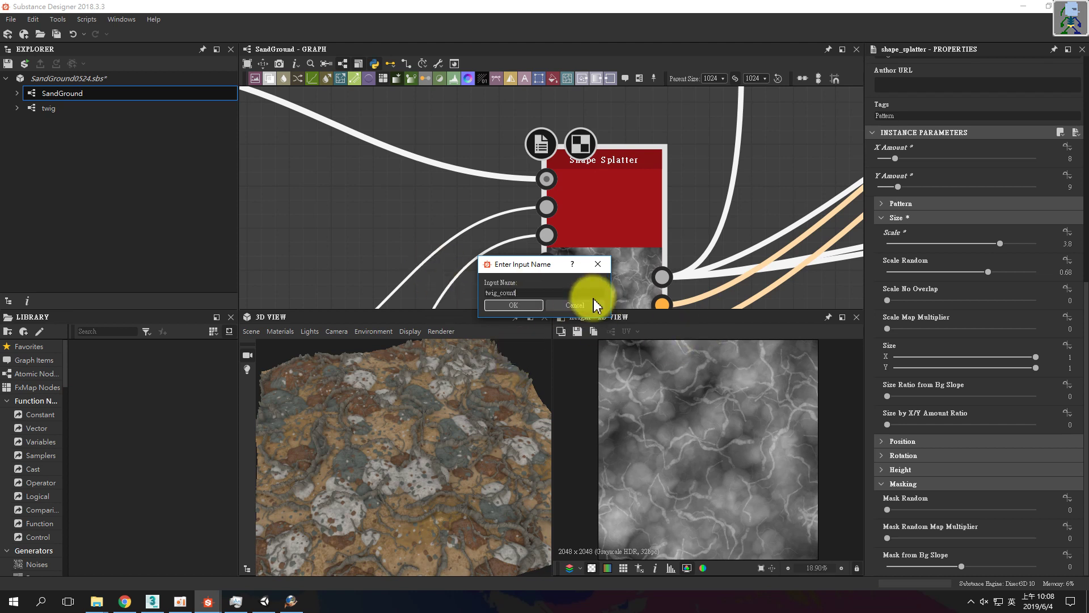
click(510, 304)
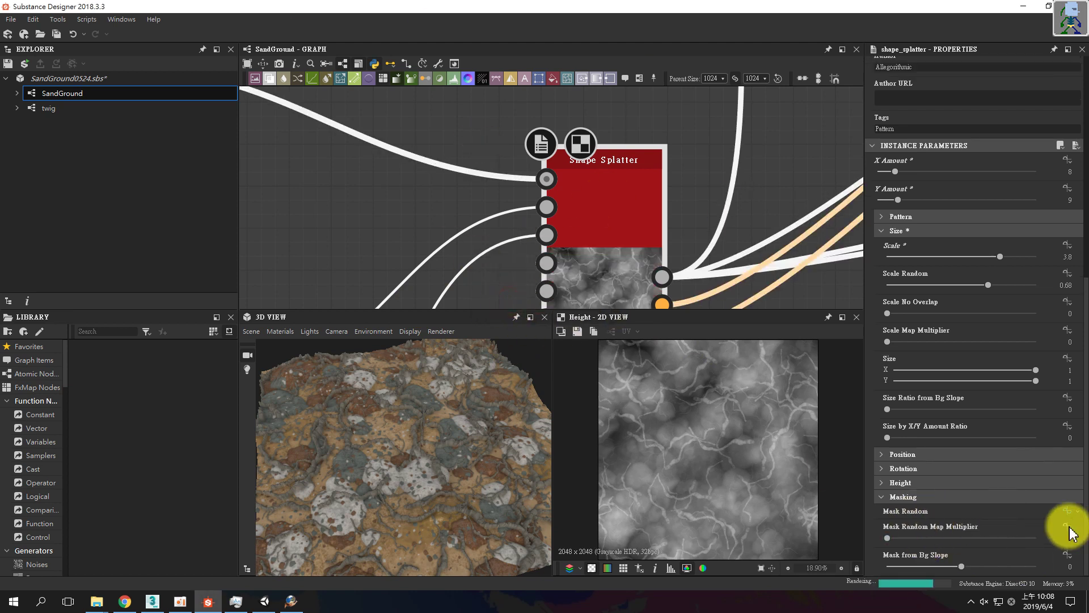
Show the settings of the exposed Mask Random input parameter in the SandGround graph's properties
middle_drag(656, 224, 585, 231)
middle_drag(618, 131, 603, 163)
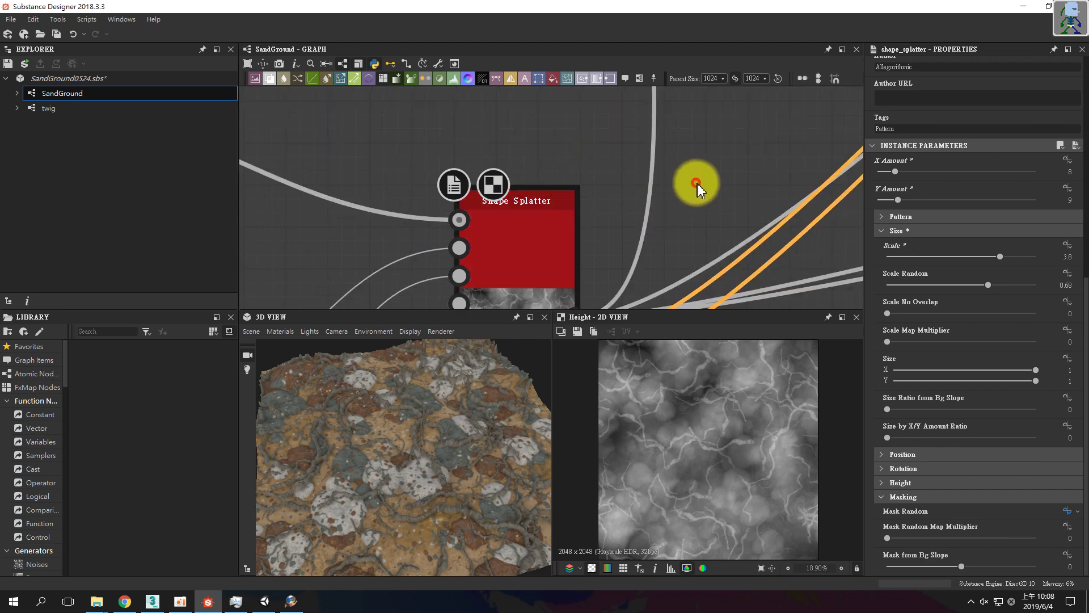
click(669, 173)
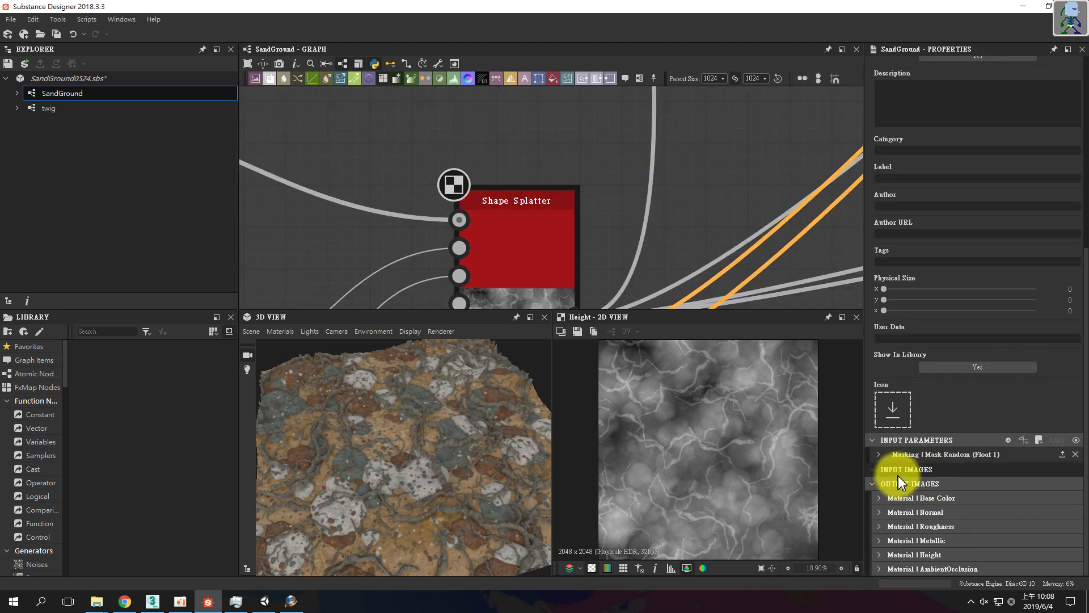
click(879, 454)
scroll(953, 500, down, 5)
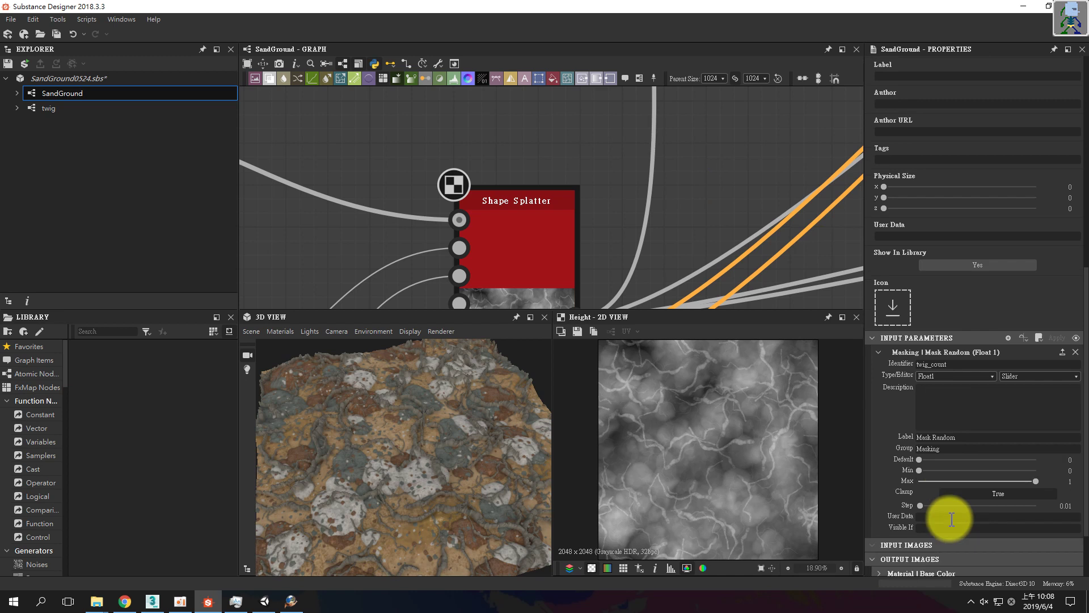
Set the default value of the twig_count input parameter to 0.5
click(919, 391)
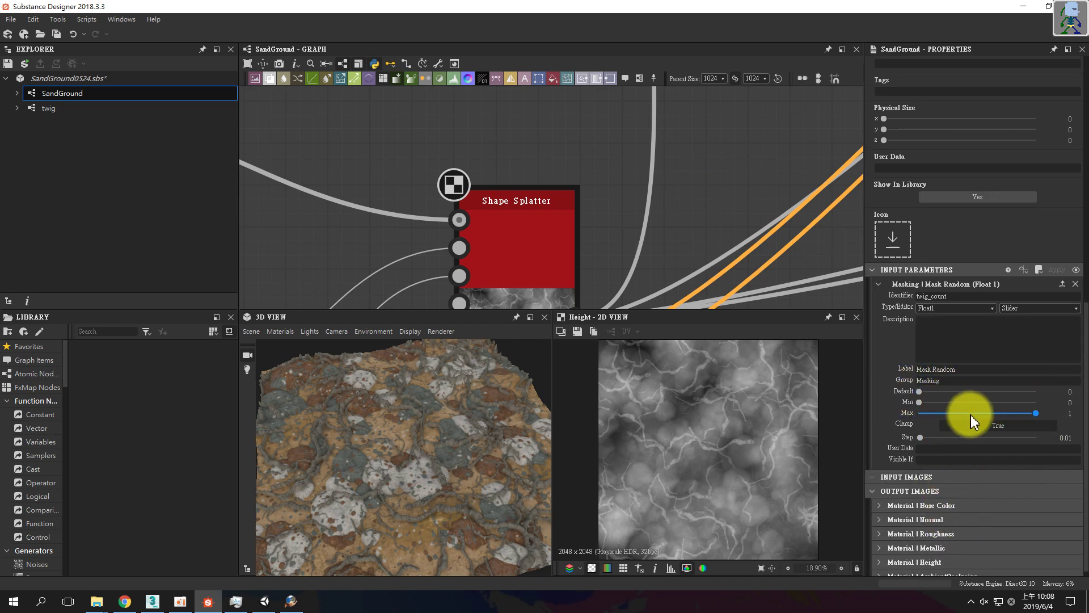
click(919, 402)
click(1004, 406)
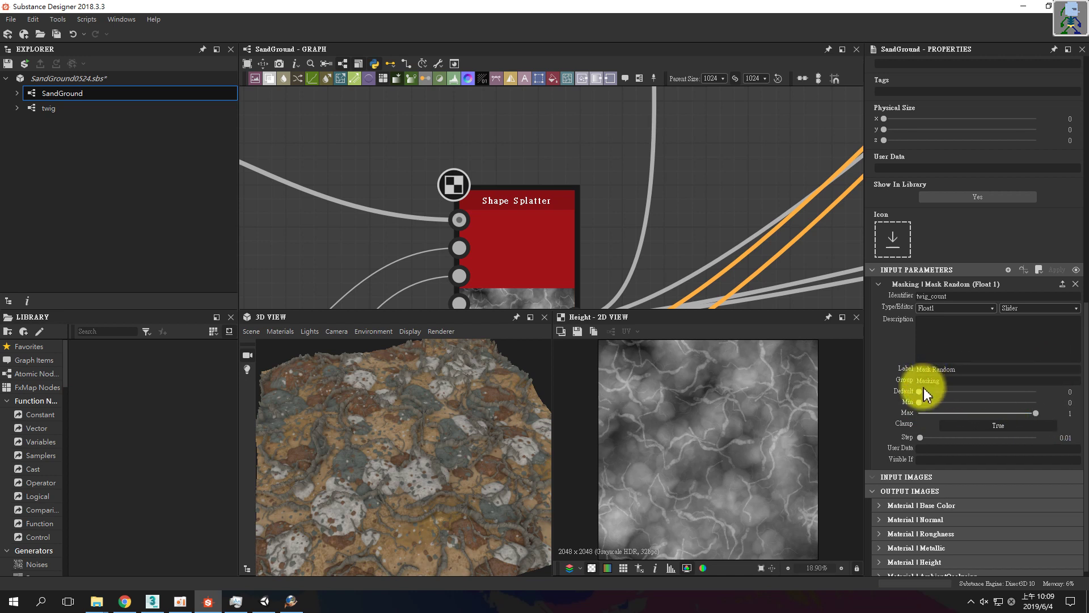
mouse_move(920, 393)
mouse_down()
mouse_move(1038, 394)
mouse_move(906, 392)
mouse_up()
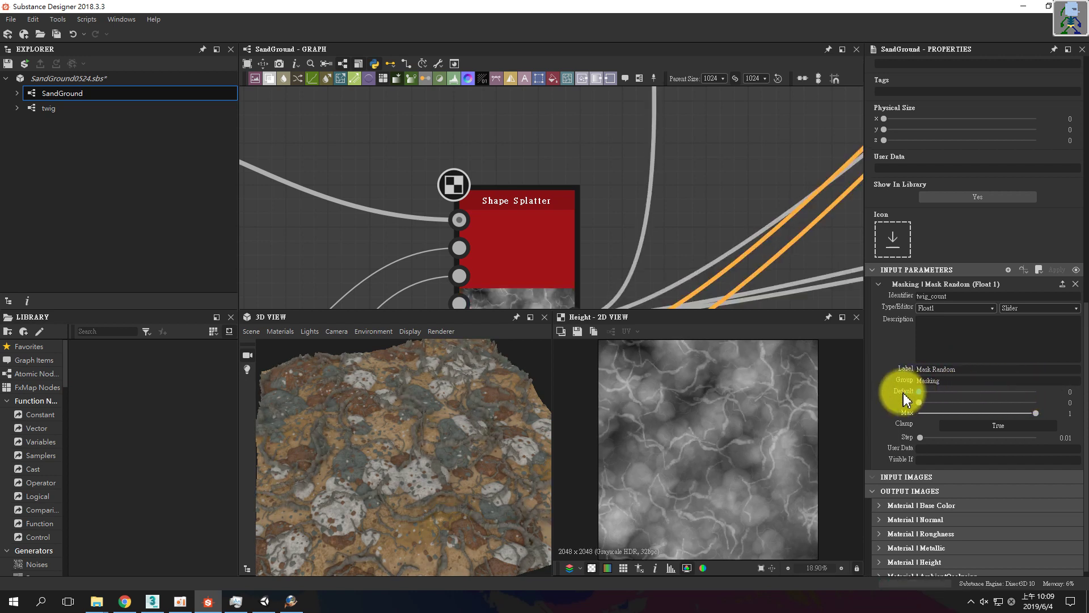
drag(920, 393, 941, 392)
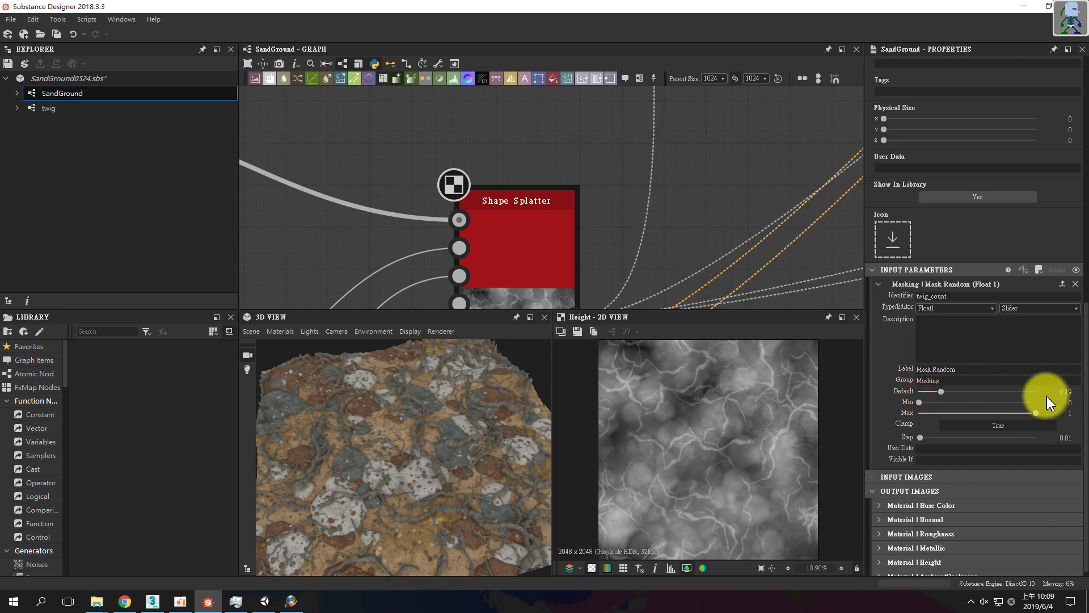
double_click(1067, 391)
text(0.5)
key(Return)
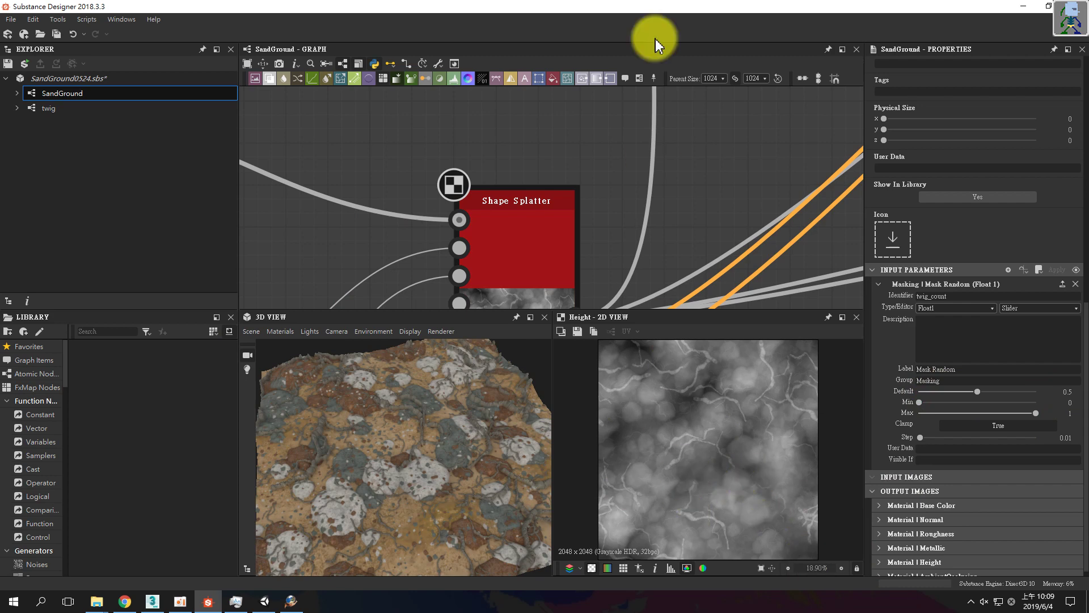
scroll(795, 179, down, 5)
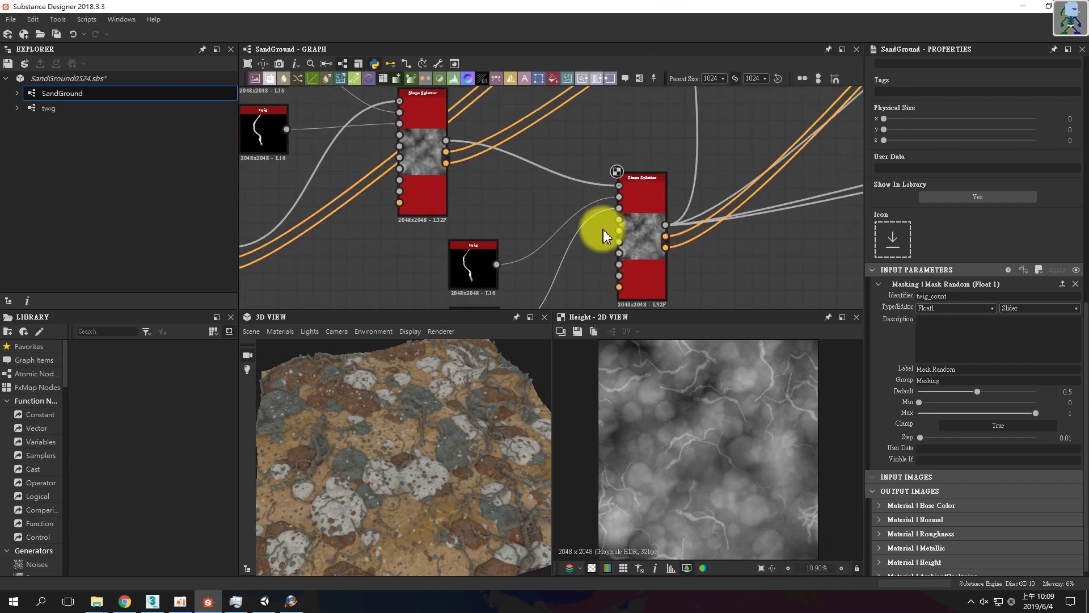
click(894, 271)
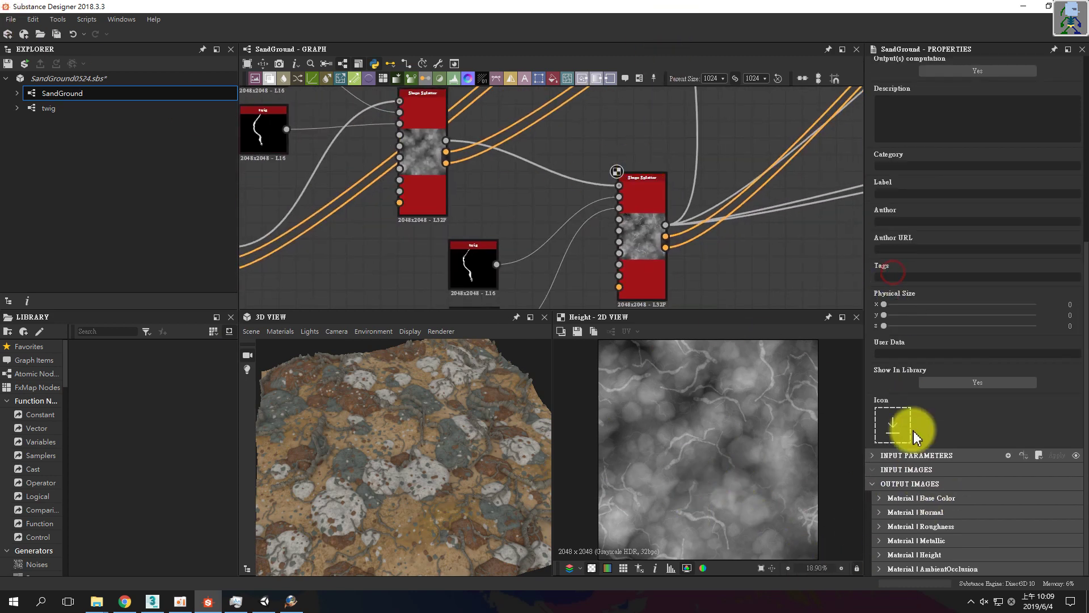
click(908, 455)
click(881, 471)
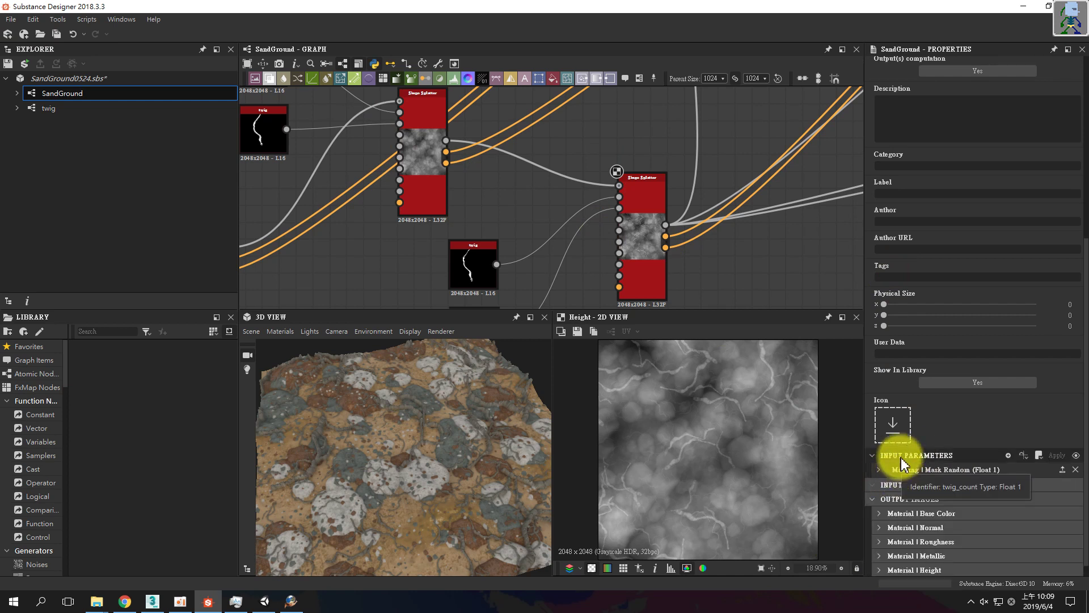
Save the SandGround0524 package and publish it as SandGround0524.sbsar in the exp folder, replacing the existing archive
click(75, 80)
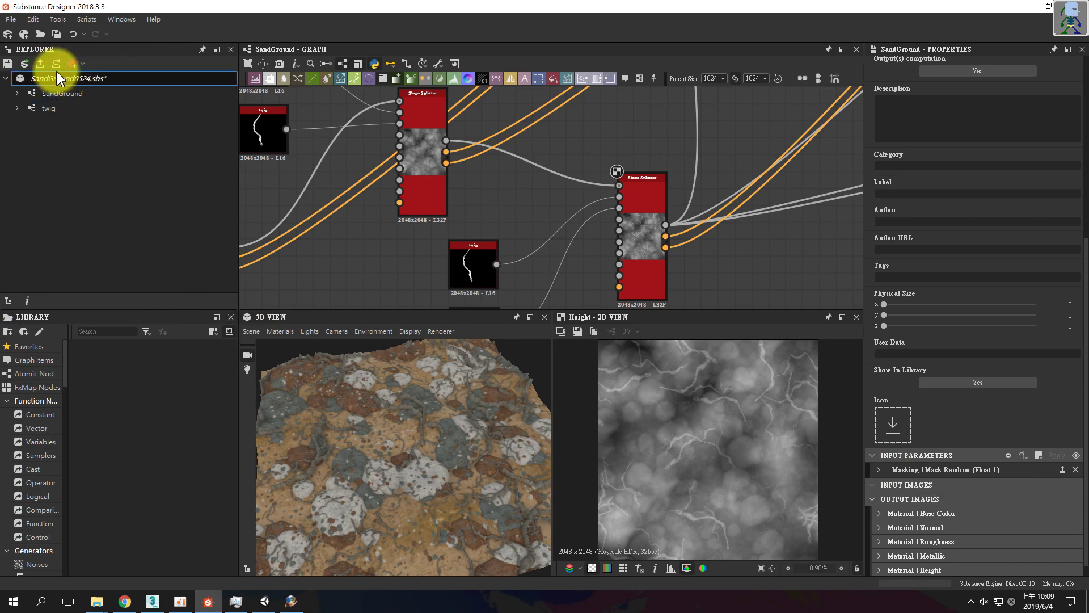
click(8, 64)
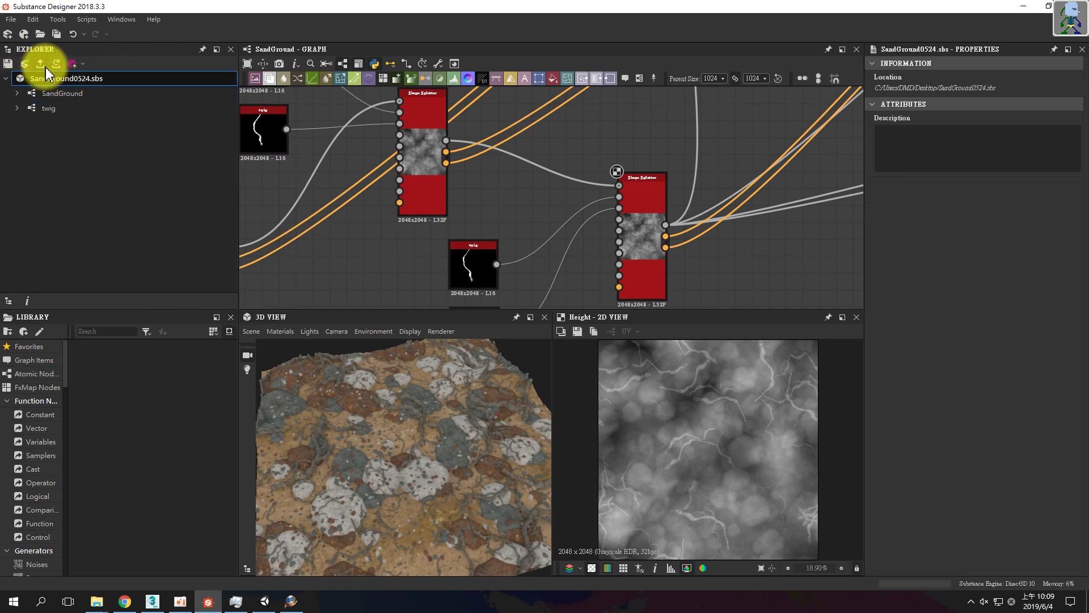
click(40, 63)
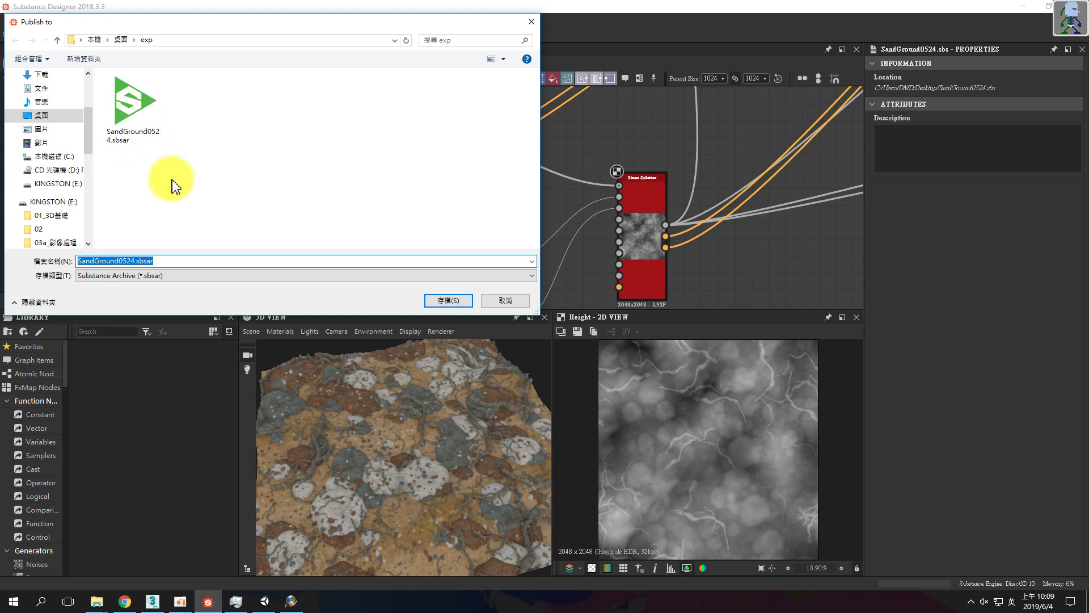
click(131, 131)
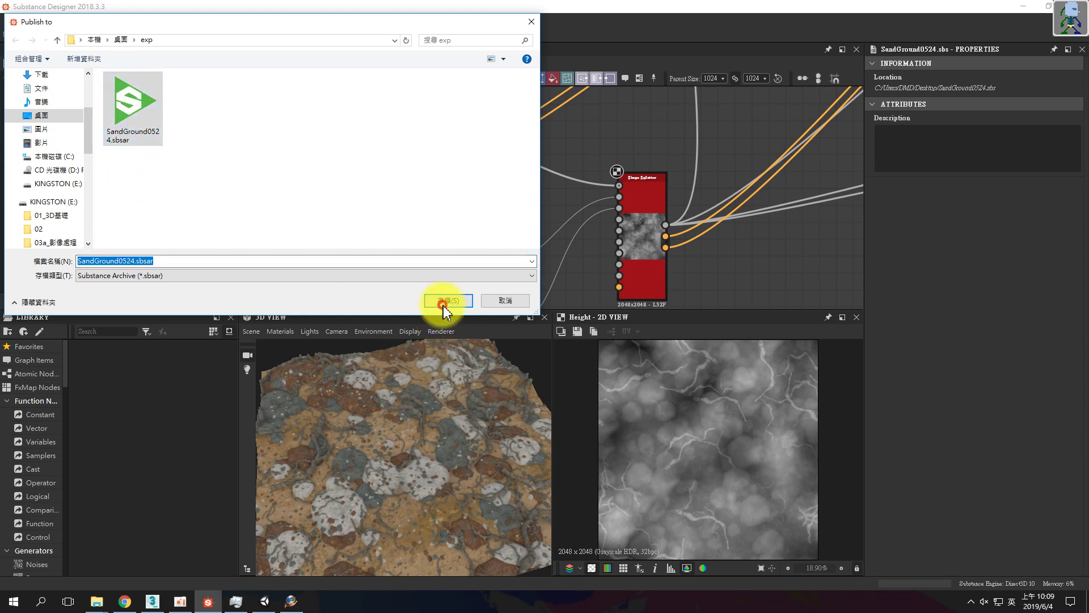
click(448, 301)
click(567, 302)
click(553, 359)
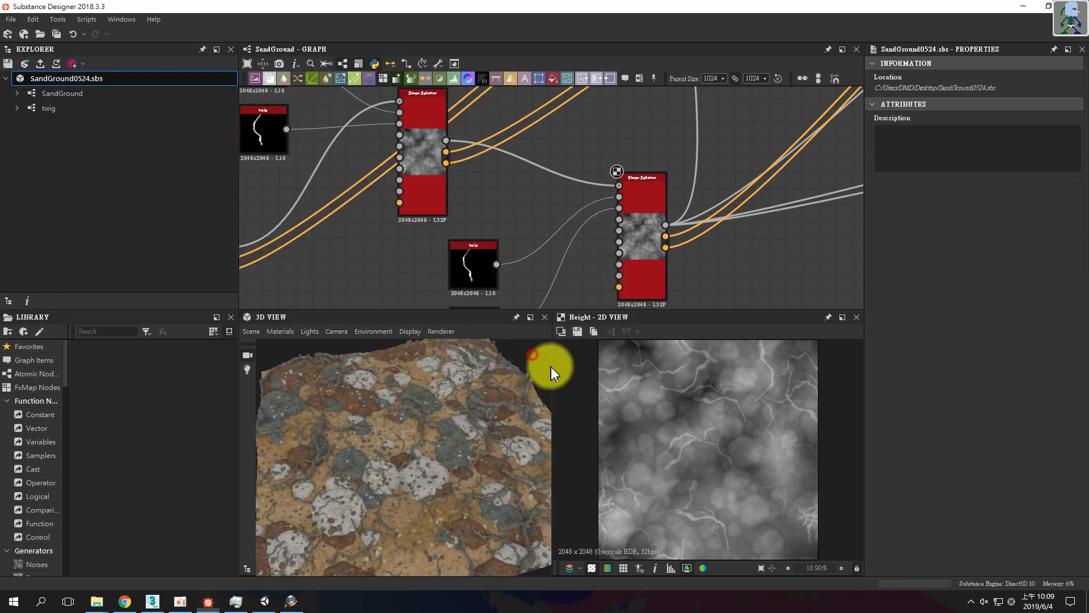
Switch to Unity and display the SandGround0524 substance and its sub-assets in the mat folder
click(96, 601)
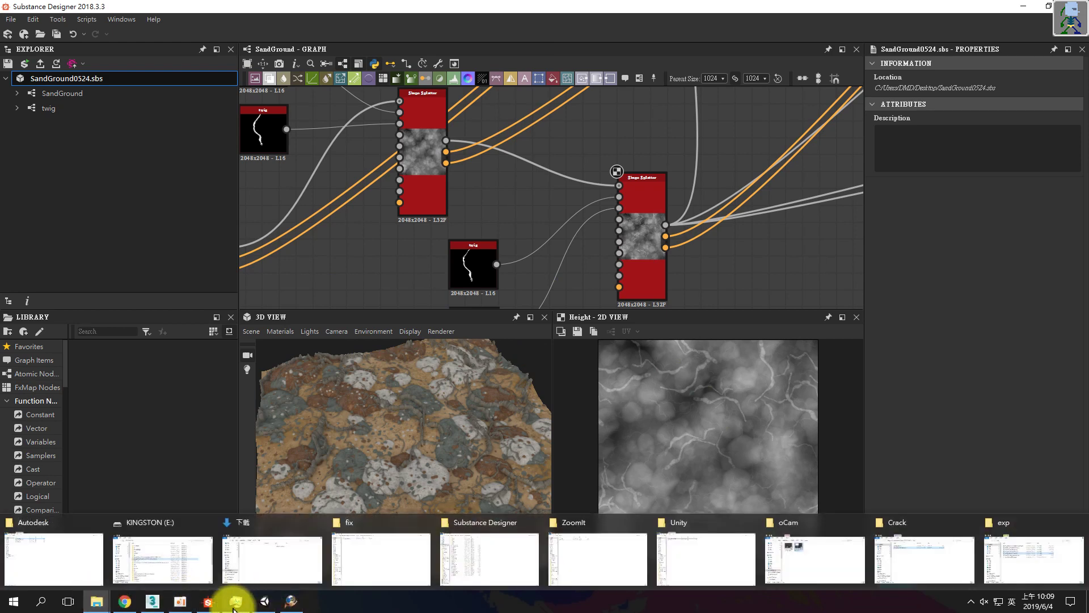
click(264, 602)
click(92, 420)
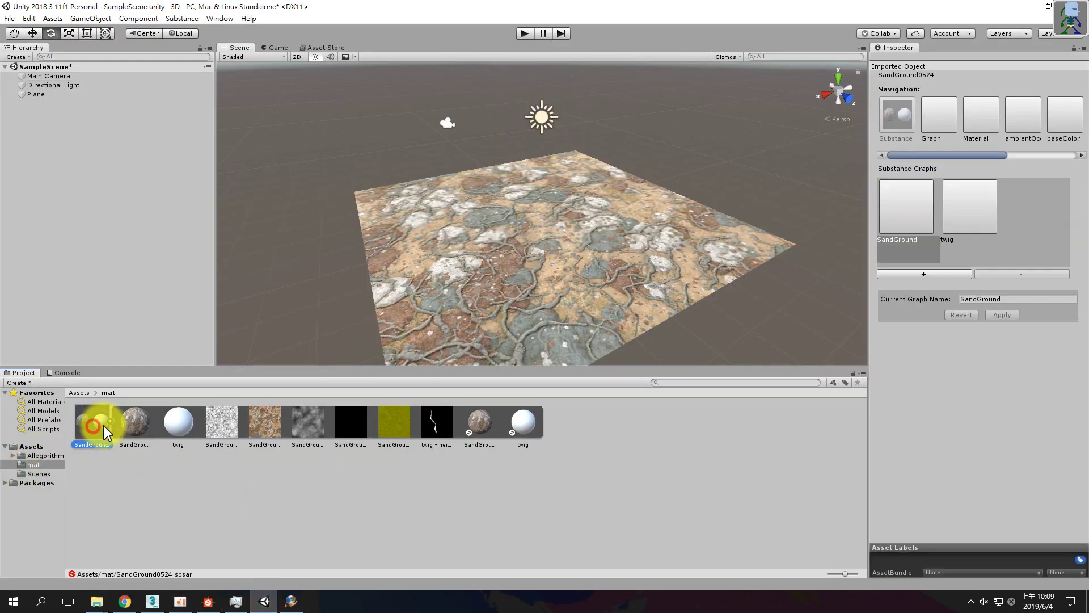
click(110, 421)
click(189, 469)
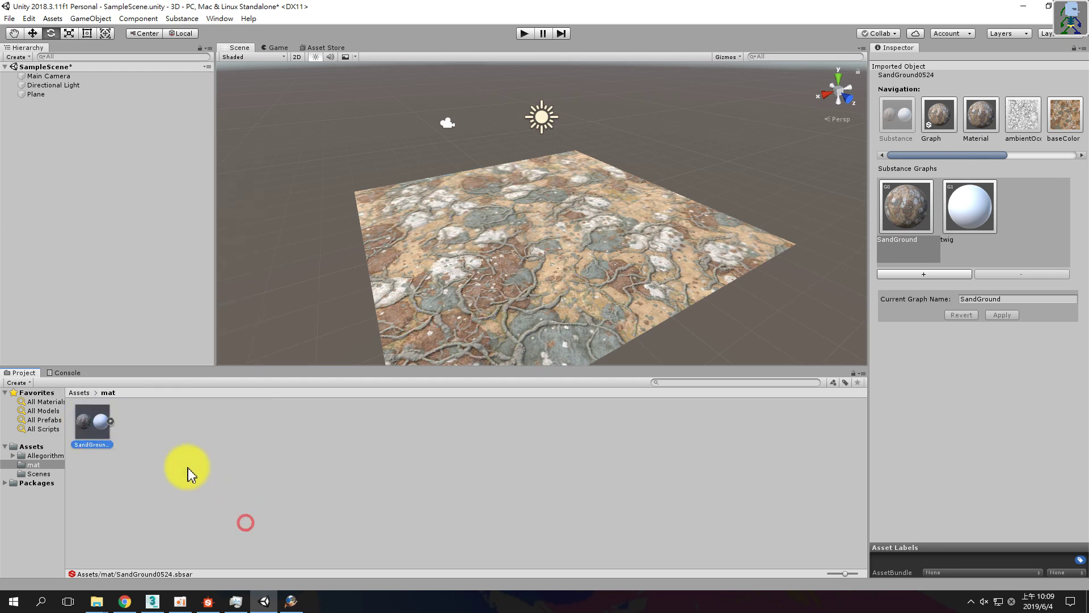
Reimport the SandGround0524 substance asset in the mat folder and check its substance graphs
click(102, 423)
right_click(95, 432)
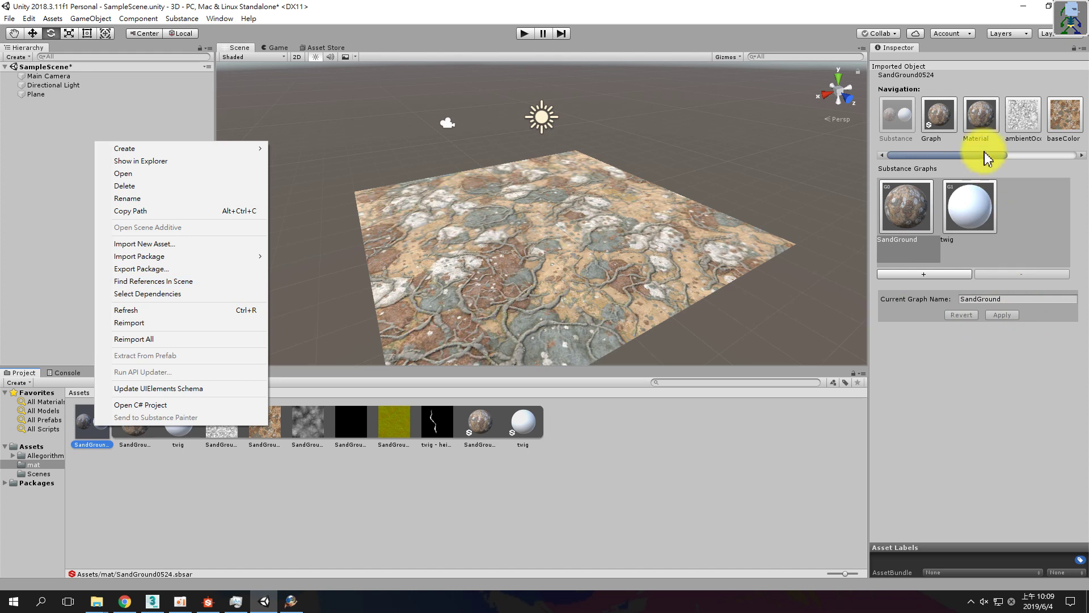
click(135, 321)
click(95, 421)
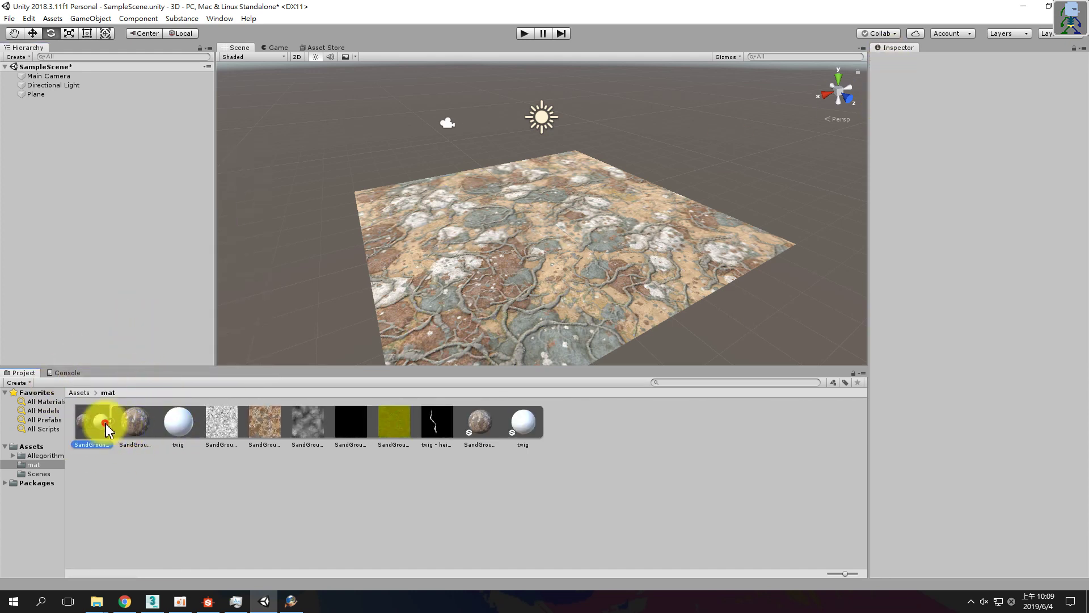
click(924, 275)
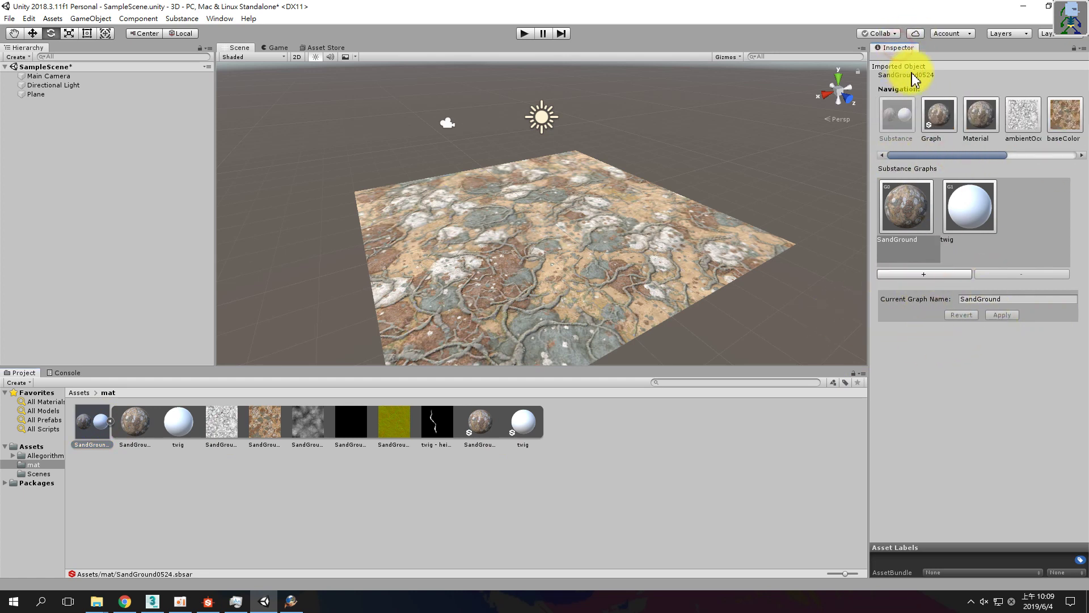
click(212, 500)
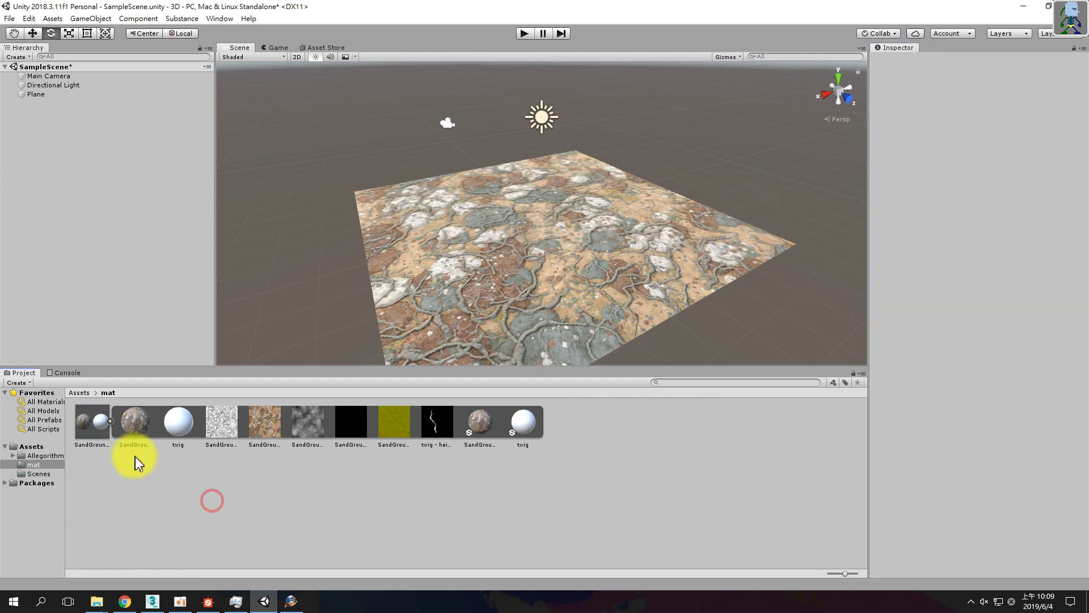
Switch the handle orientation to Global and rotate the Directional Light to a Y rotation of about -63.9
click(519, 116)
drag(547, 122, 650, 162)
click(628, 160)
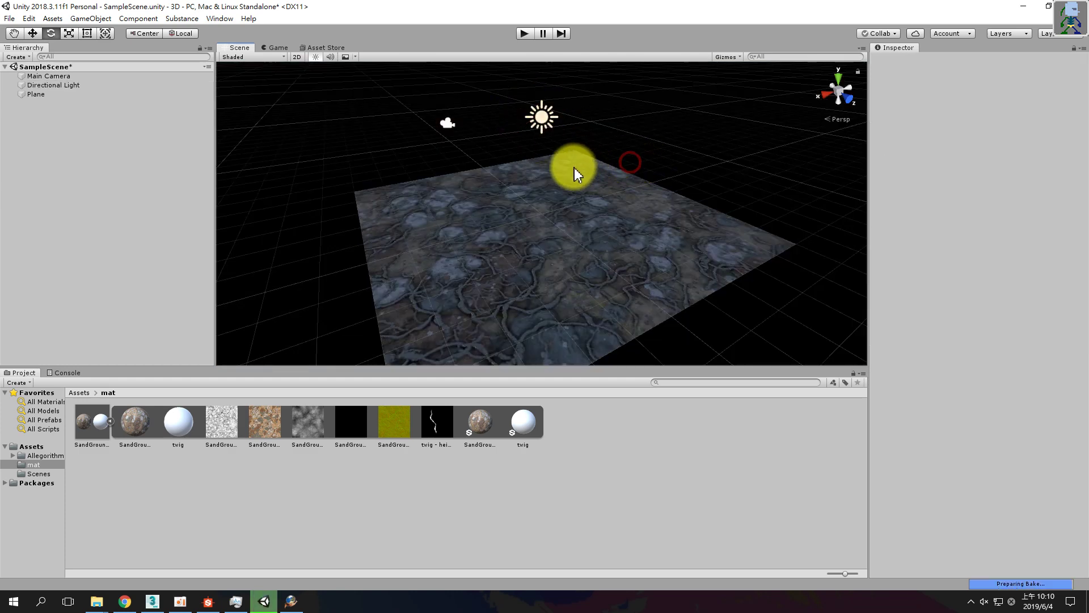
click(558, 88)
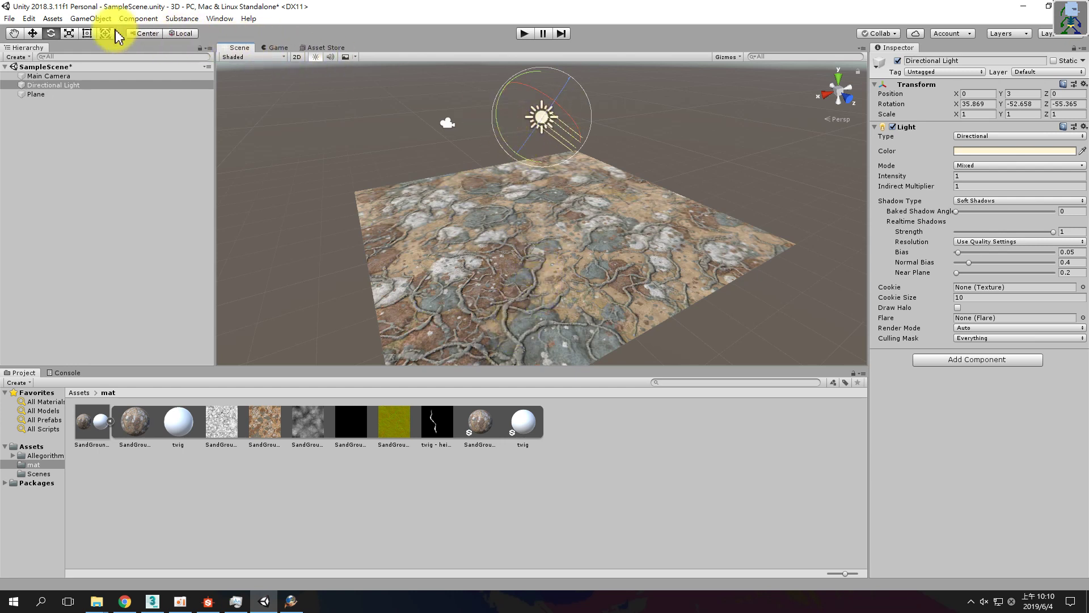
click(176, 33)
drag(584, 121, 613, 167)
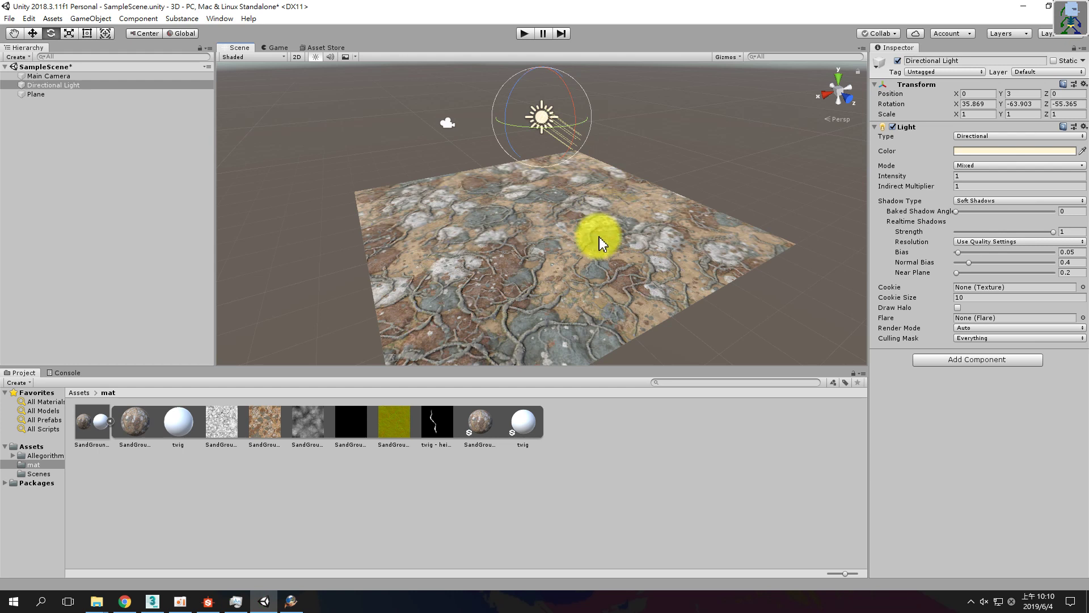
Examine the SandGround graph's settings for the exposed twig parameter
click(482, 424)
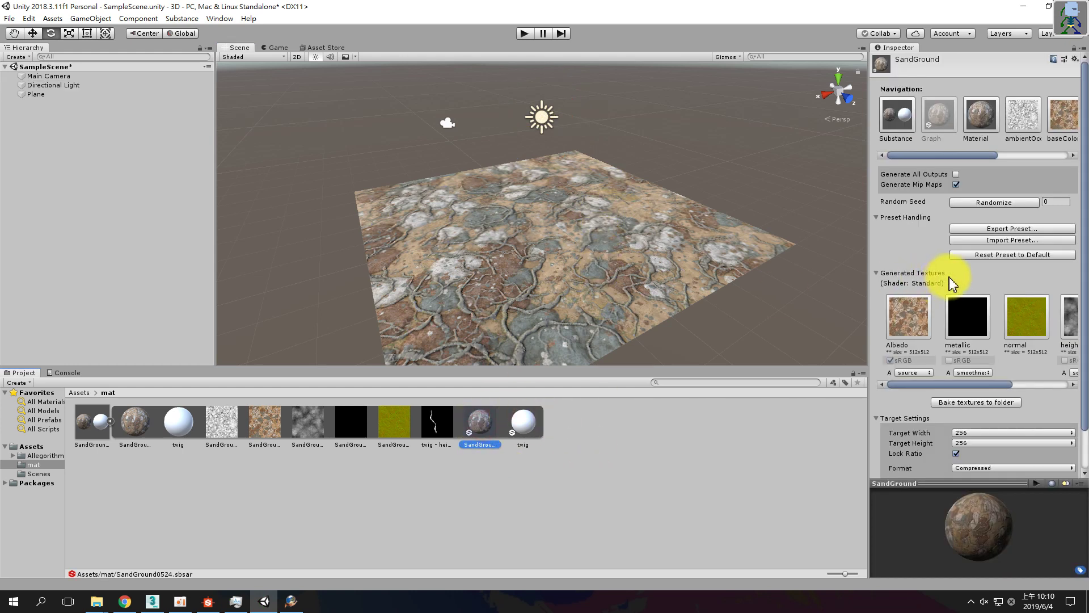
scroll(974, 188, down, 2)
scroll(975, 184, down, 1)
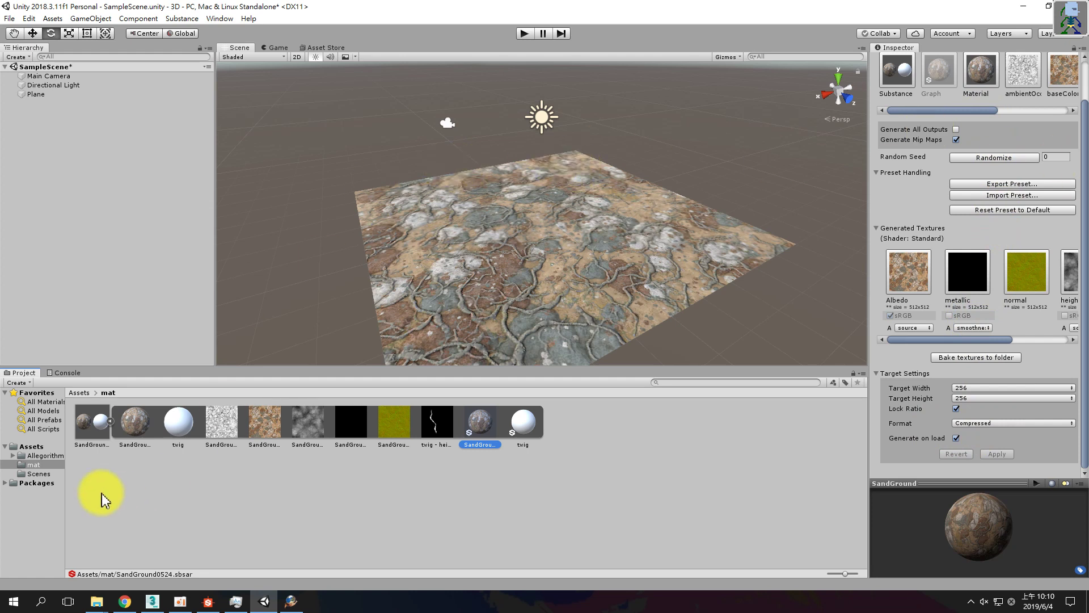
Delete the outdated SandGround0524 substance asset from the mat folder
click(88, 421)
right_click(88, 423)
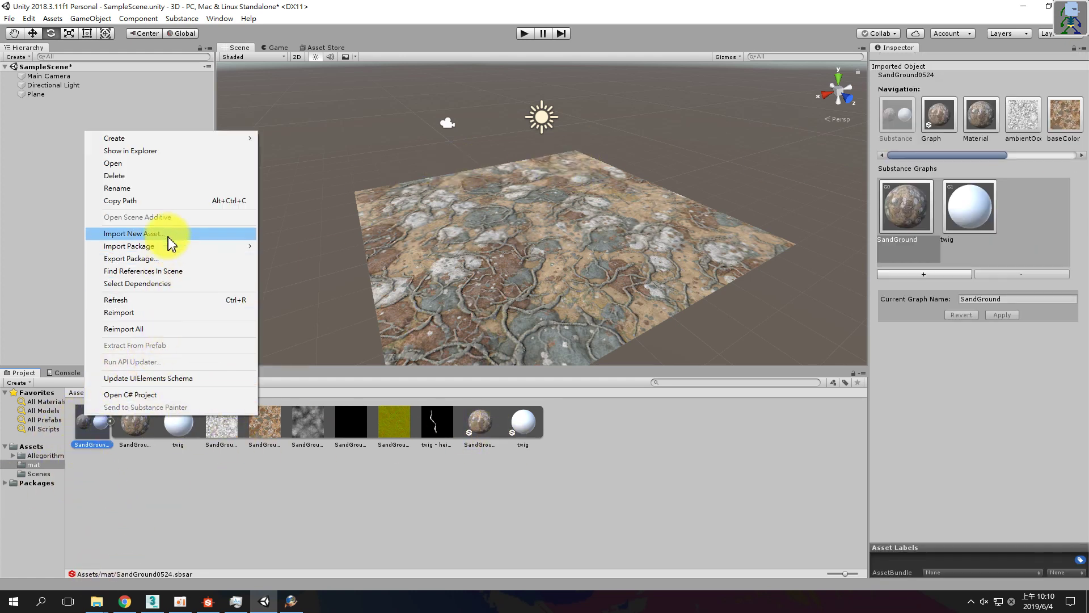
click(137, 177)
click(584, 323)
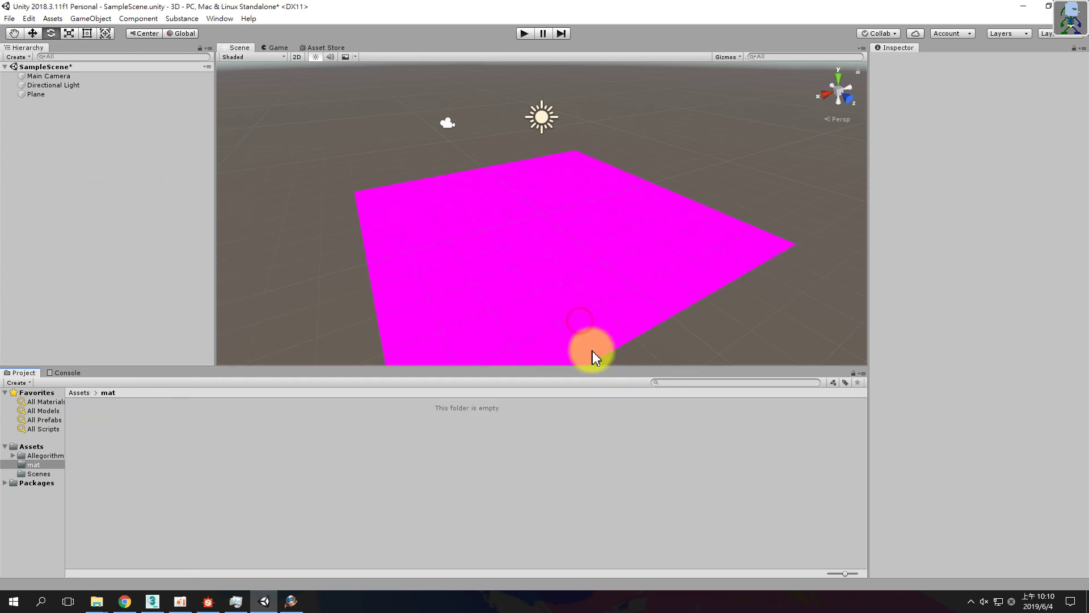
Import the newly published SandGround0524.sbsar into the mat folder
right_click(152, 449)
click(206, 269)
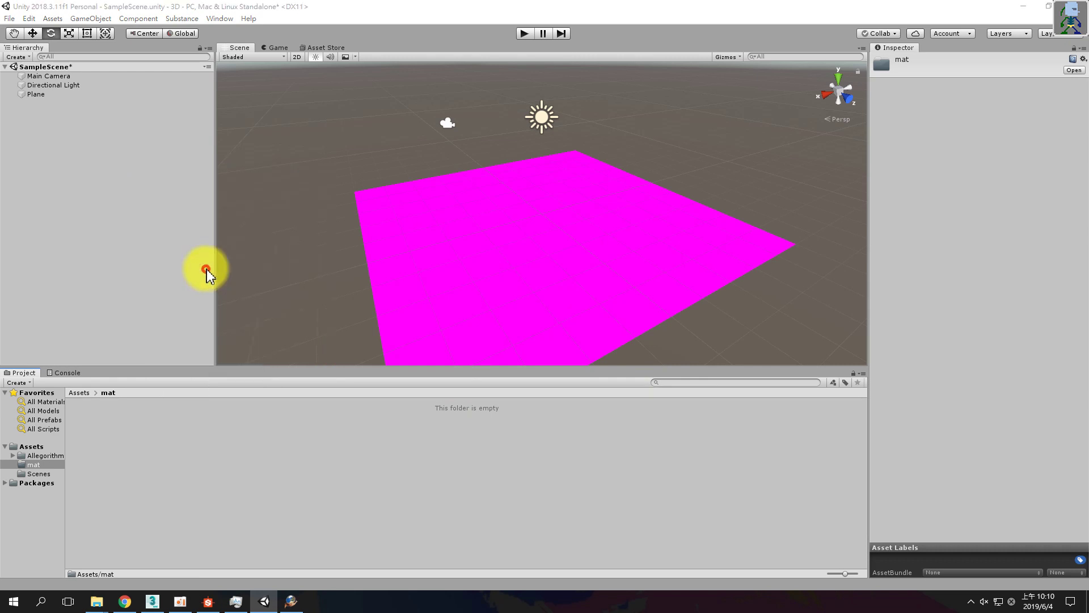
double_click(513, 114)
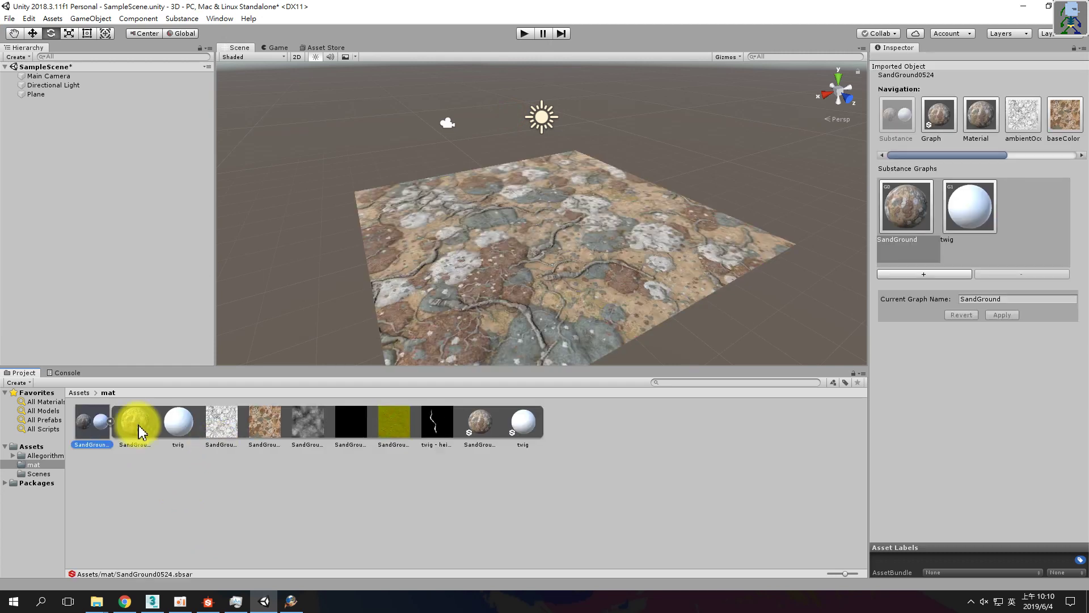
Inspect the imported SandGround material and show its substance graph settings with the Mask Random parameter
click(137, 423)
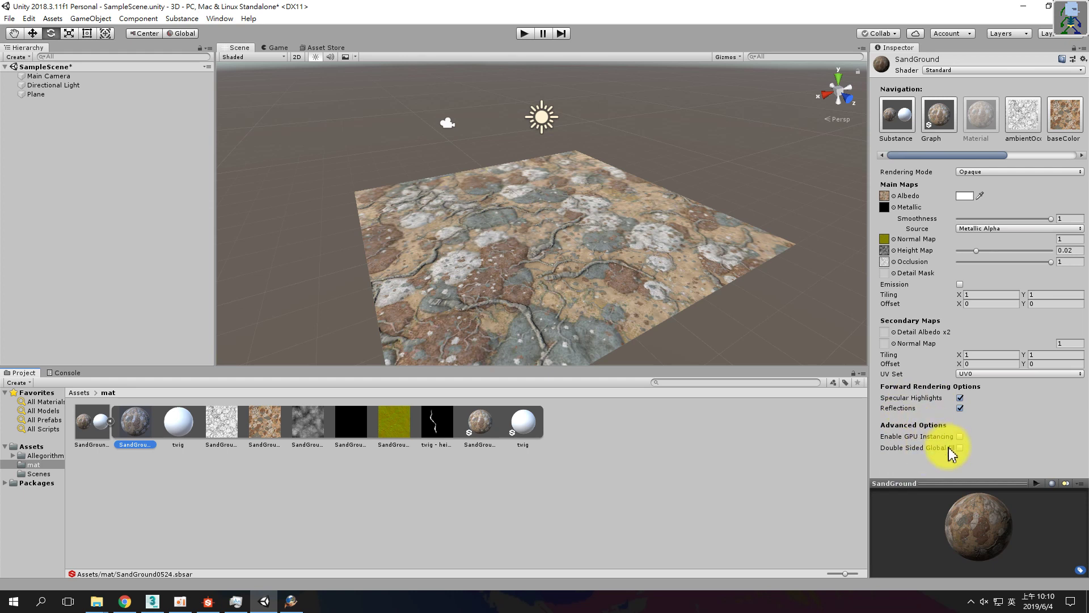
click(107, 431)
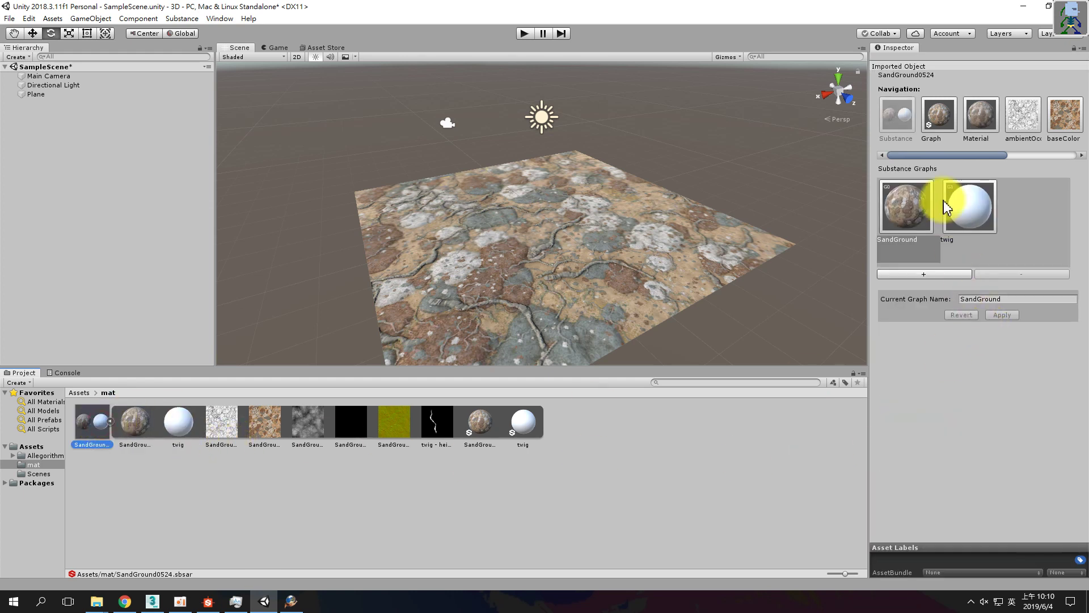
click(918, 200)
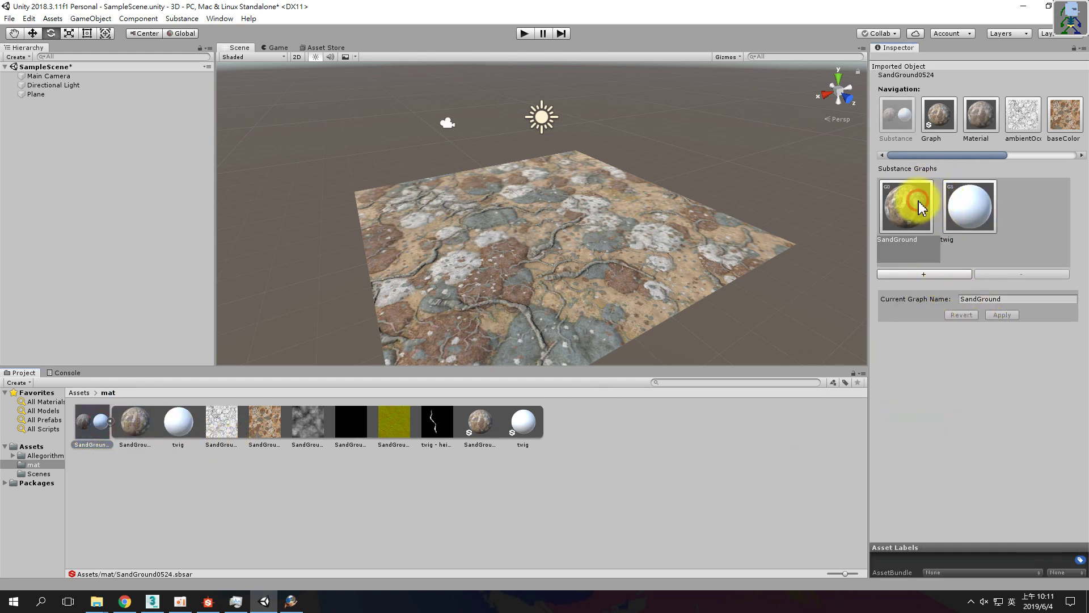
click(943, 120)
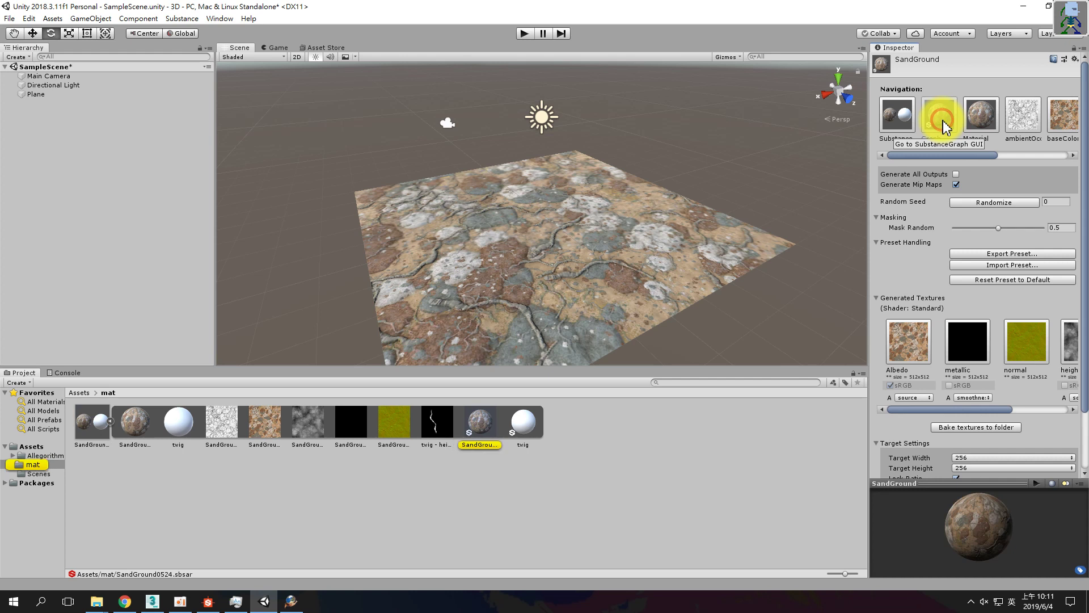
Try the SandGround graph's Mask Random at 0 and view the twigs on the plane
click(999, 238)
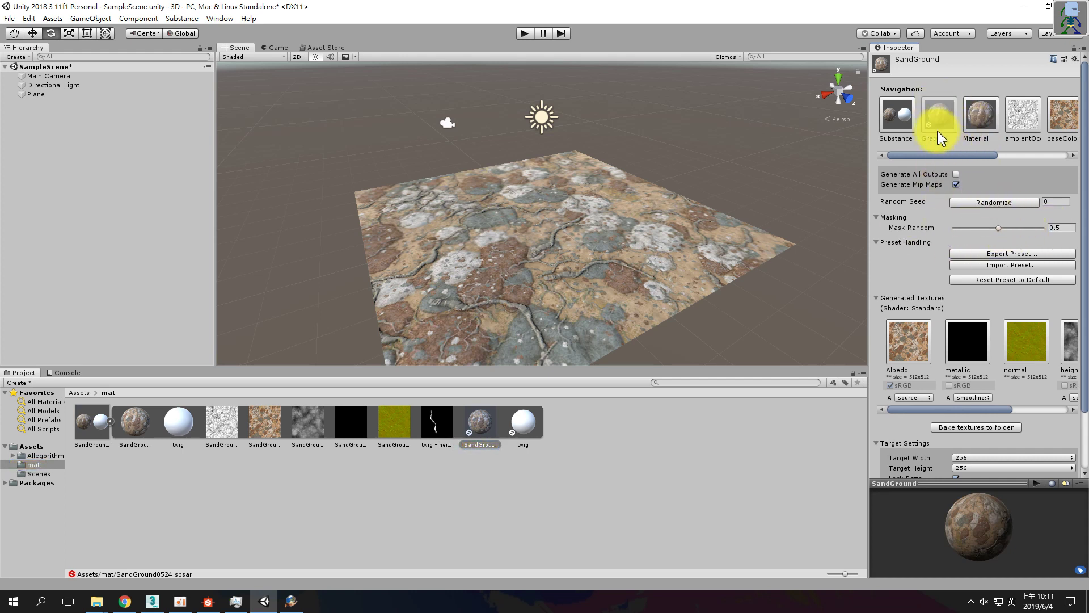
drag(997, 227, 648, 307)
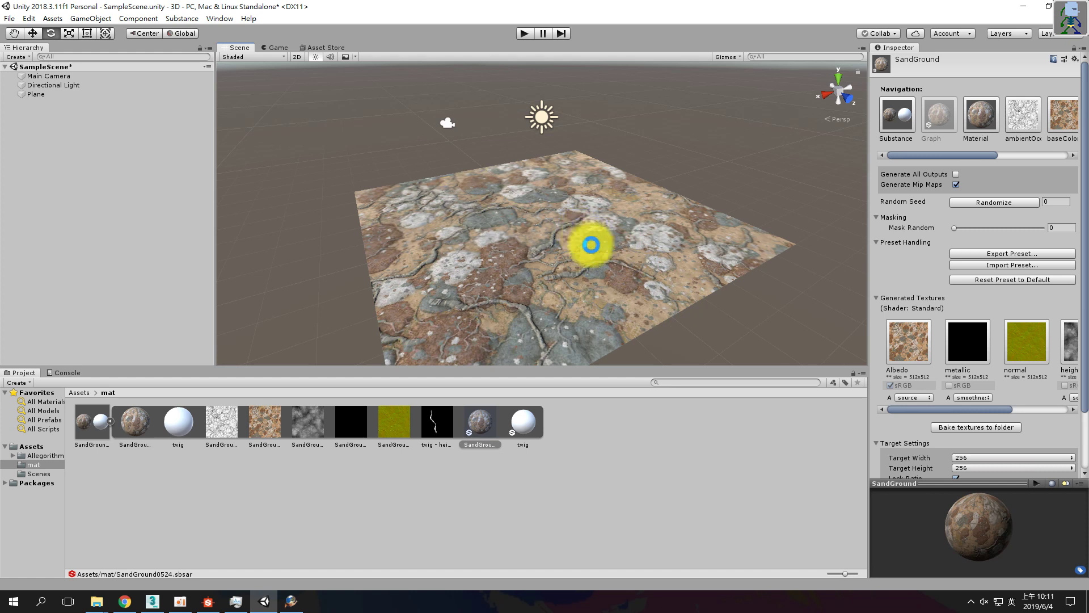
drag(546, 227, 568, 234)
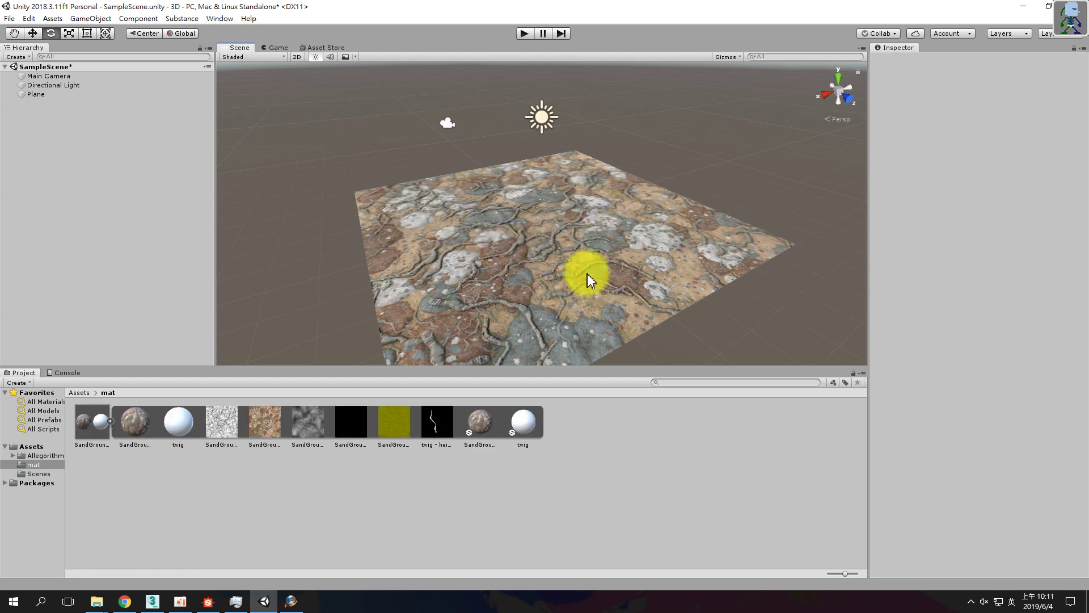
alt+drag(588, 277, 594, 289)
Reopen the SandGround graph settings of the substance and set Mask Random to about 0.653
click(100, 427)
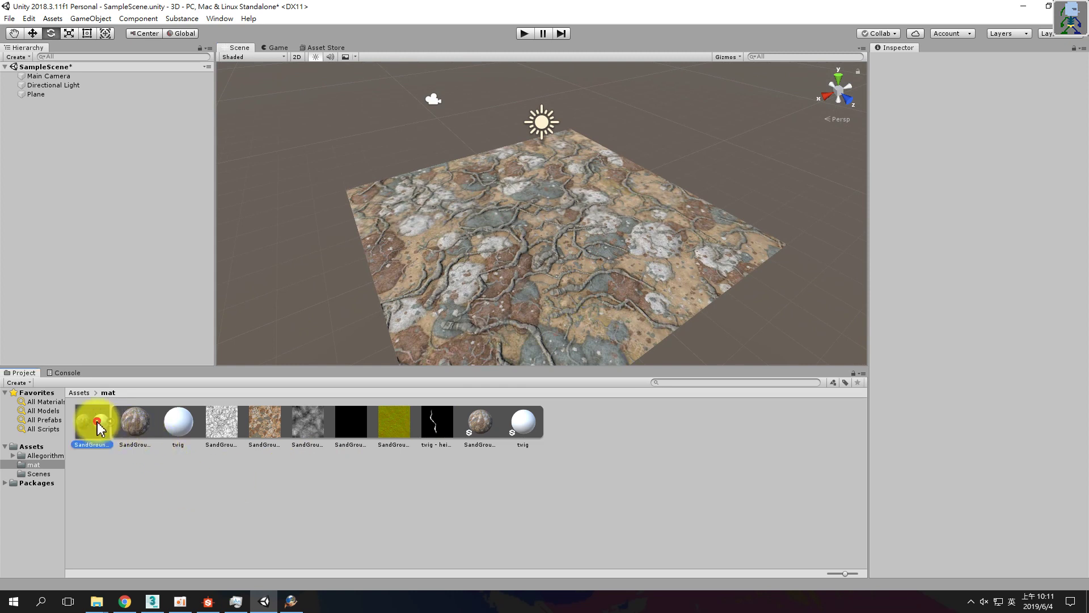
click(939, 114)
drag(956, 227, 999, 228)
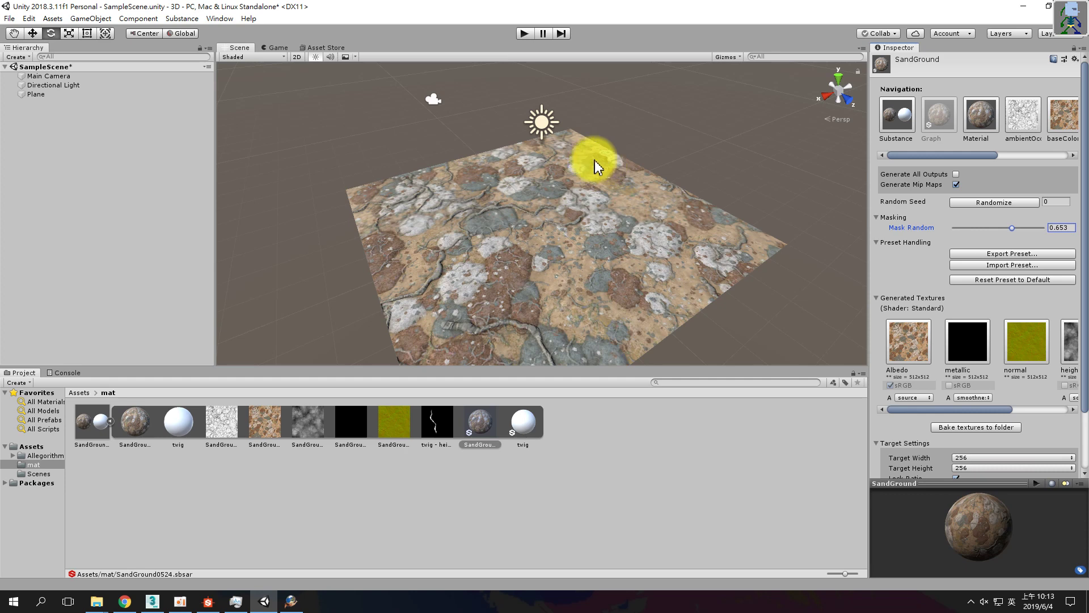
Switch to Substance Designer and review the function options of the twig Shape Splatter's Mask Random parameter
click(208, 600)
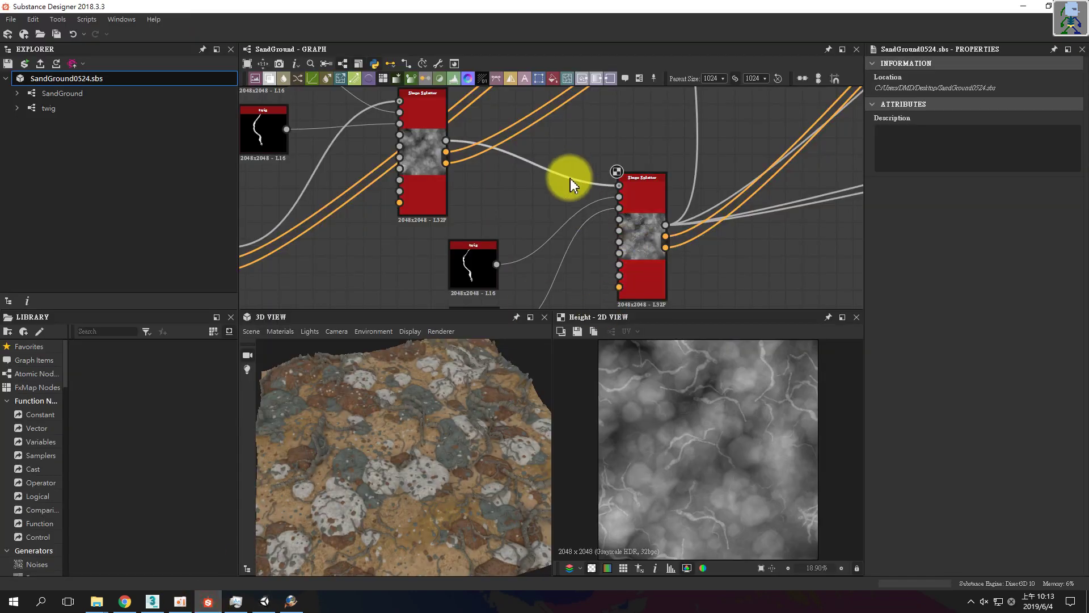
click(592, 167)
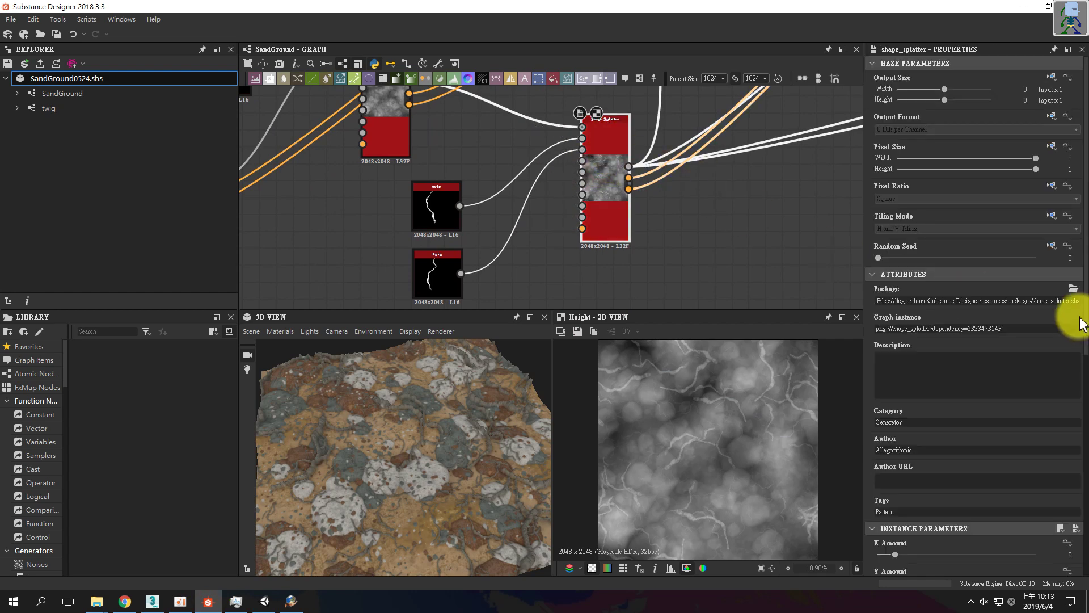
scroll(1010, 312, down, 7)
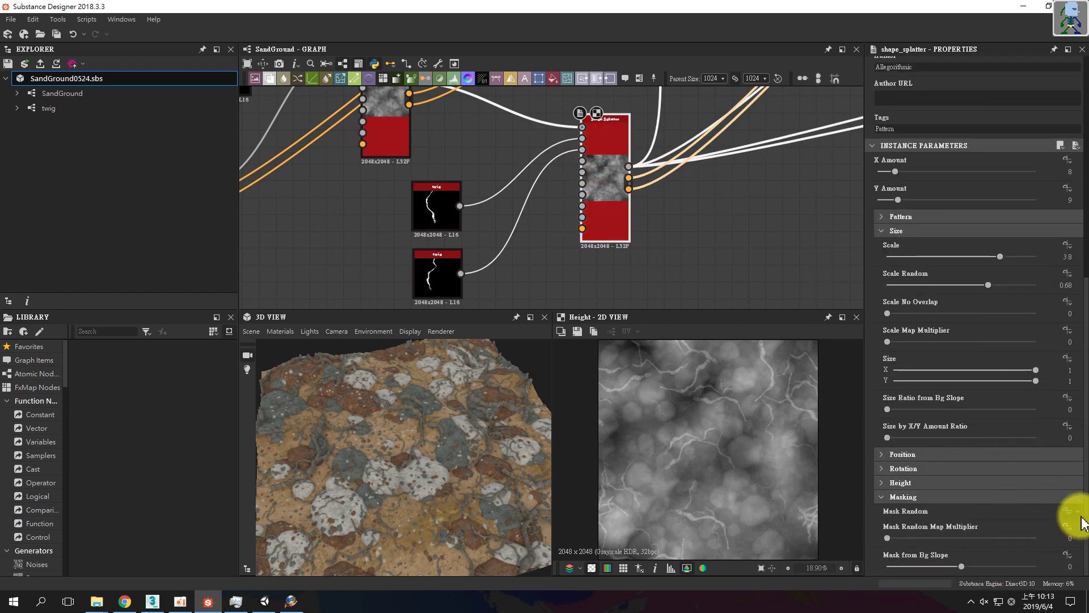
click(1072, 511)
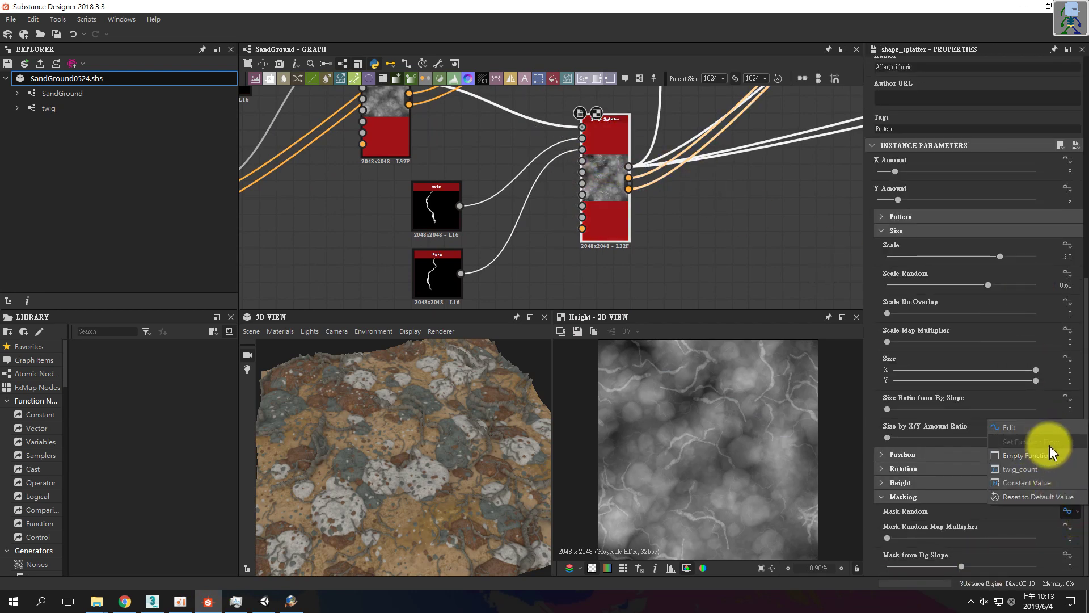
click(1025, 455)
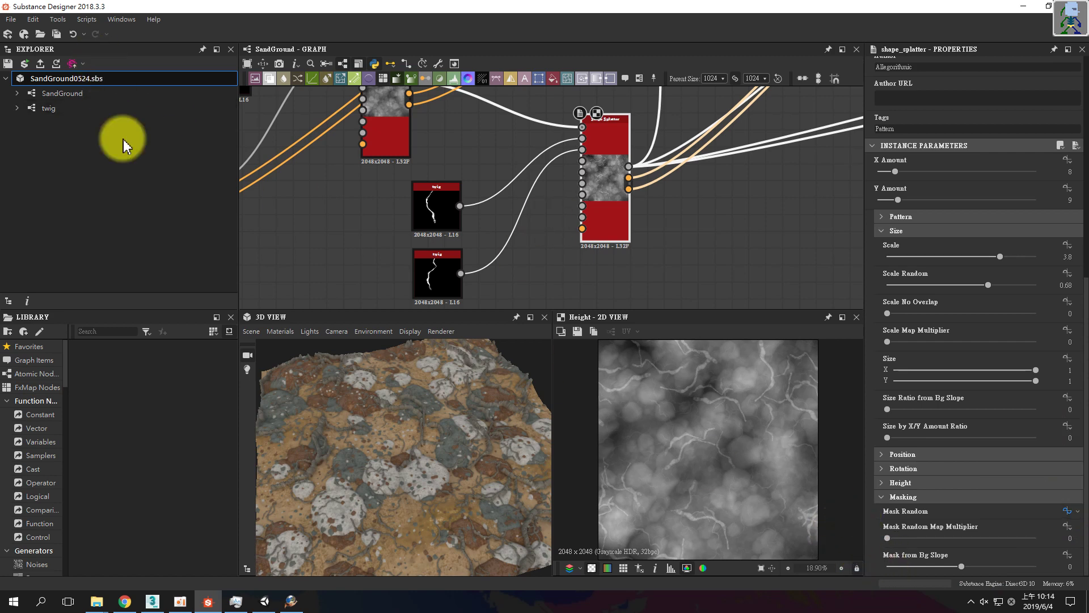
Switch to Unity and compare the twigs on the plane with the SandGround graph's Mask Random at 0.73 and at 0
click(255, 587)
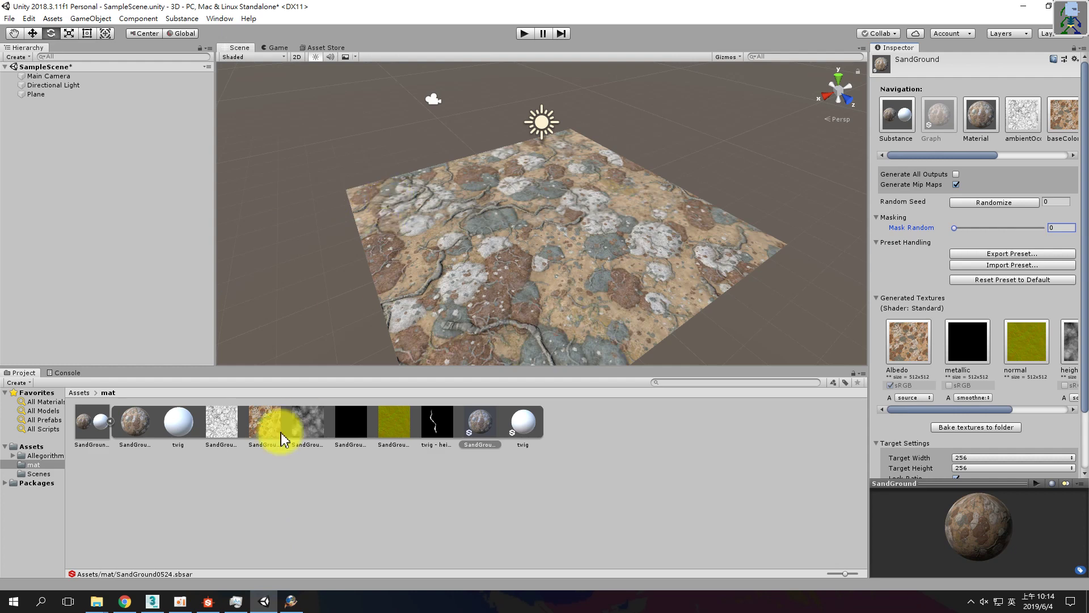
click(105, 423)
click(934, 117)
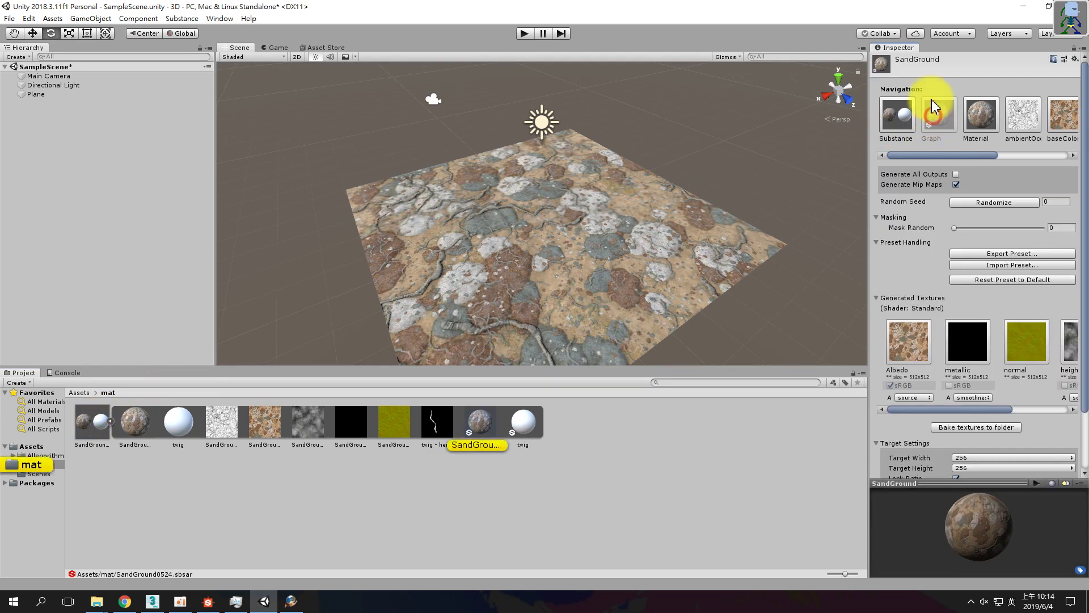
drag(955, 230, 1023, 226)
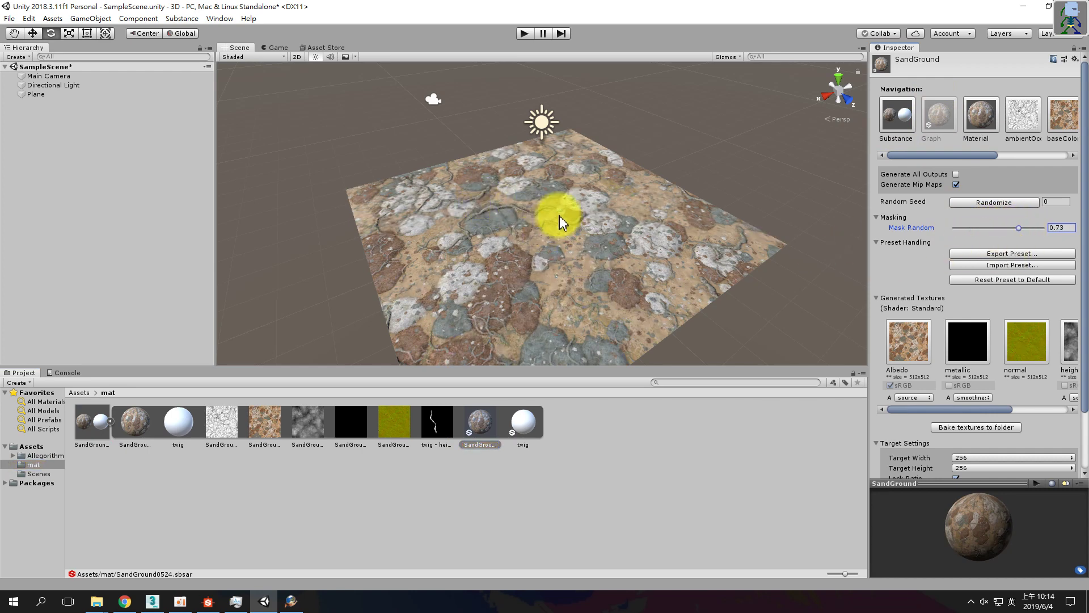
drag(1019, 228, 955, 228)
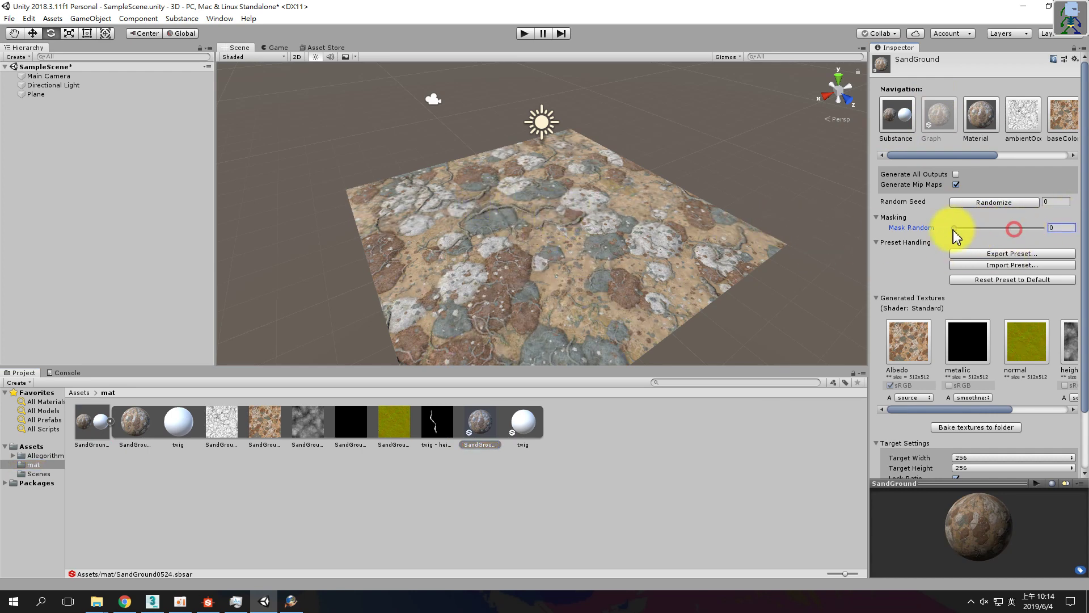
click(631, 208)
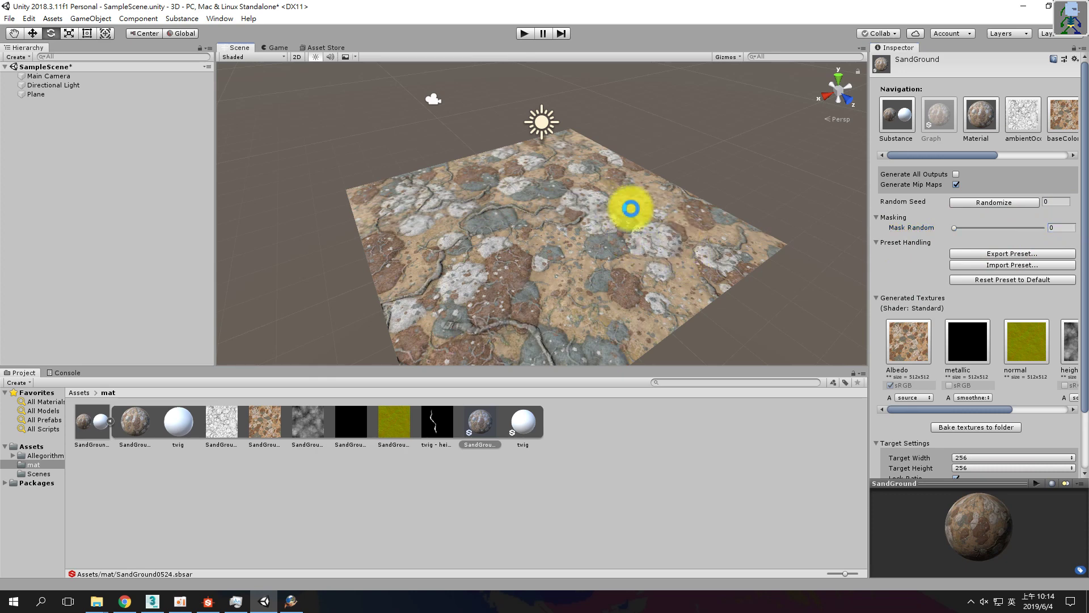
click(631, 208)
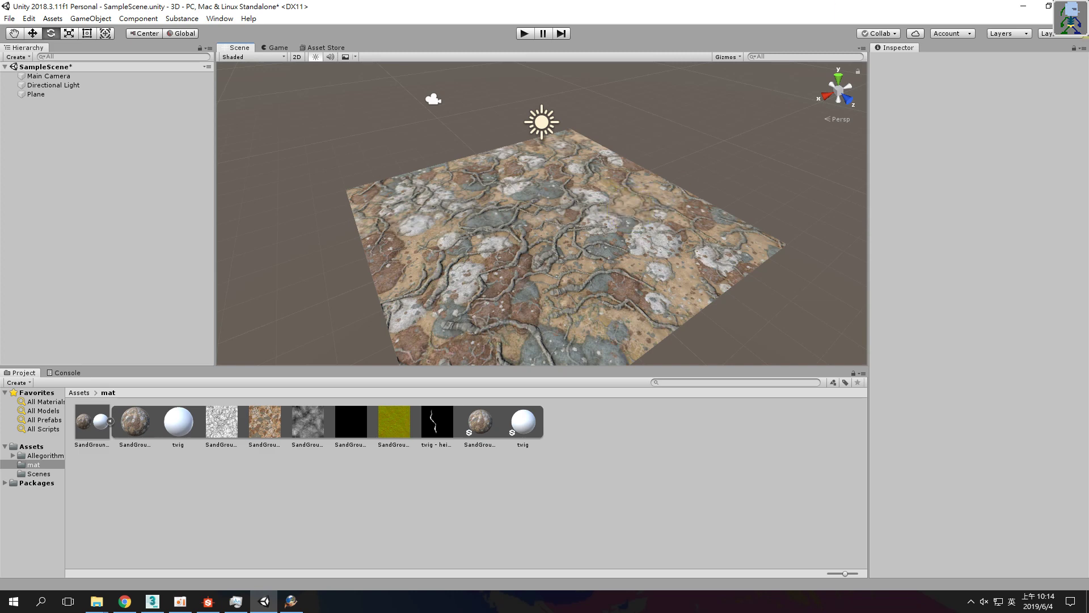
click(1020, 8)
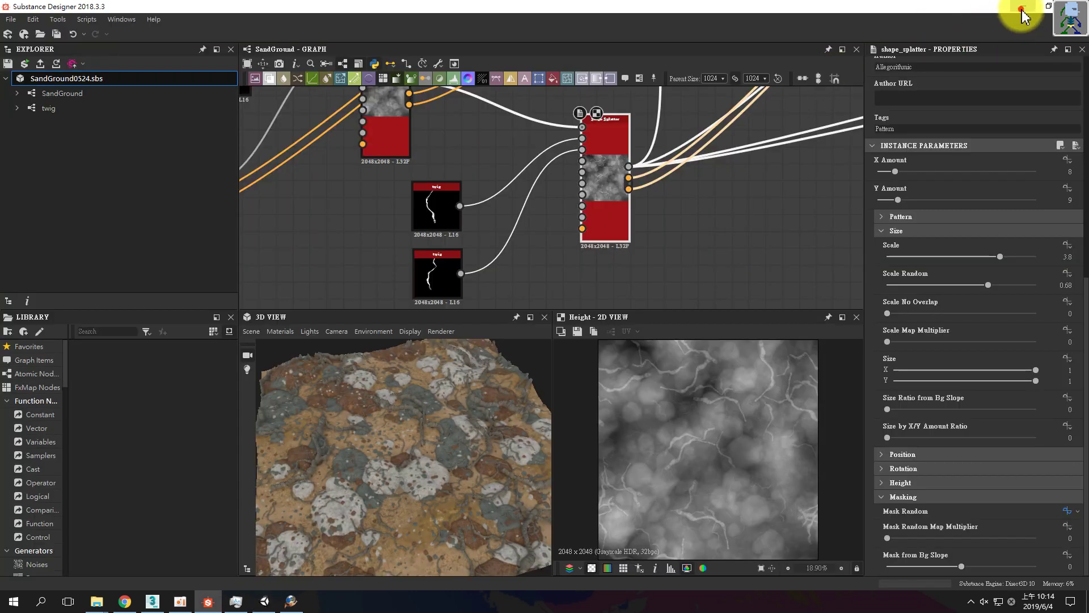
click(1021, 7)
click(431, 205)
click(254, 318)
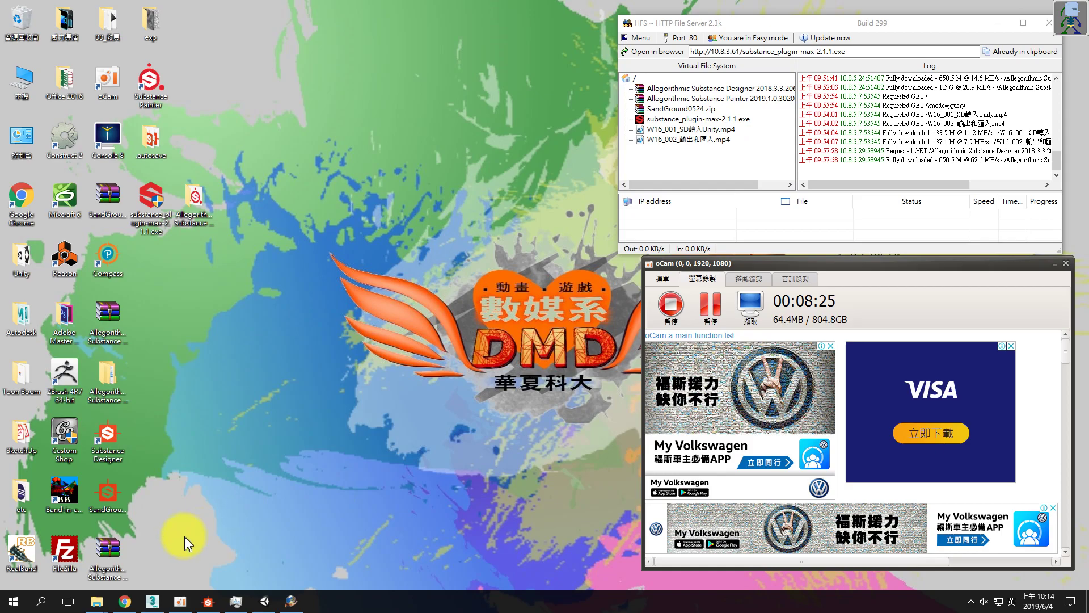
click(208, 601)
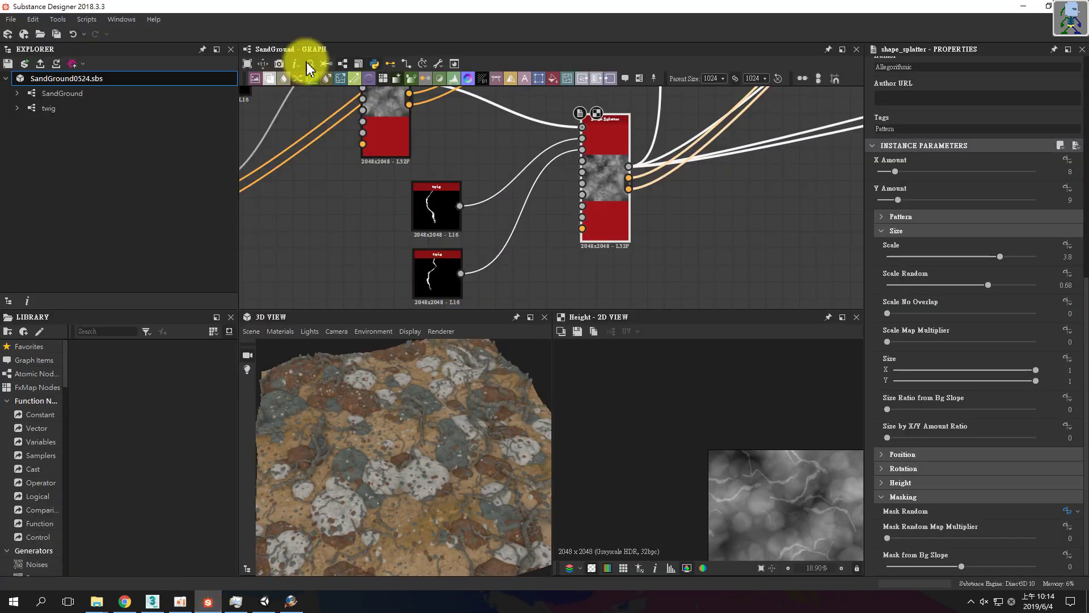
Switch to Chrome and look through the Substance download page for the plugins for 3ds Max, Maya, Houdini and modo
click(124, 601)
click(613, 18)
scroll(327, 250, up, 10)
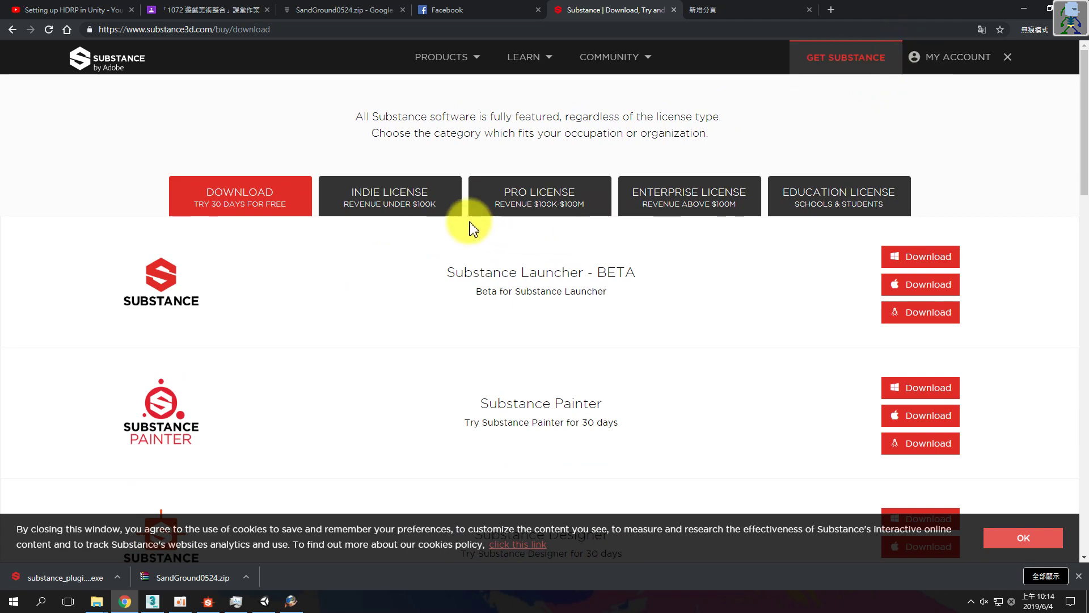
scroll(609, 232, down, 13)
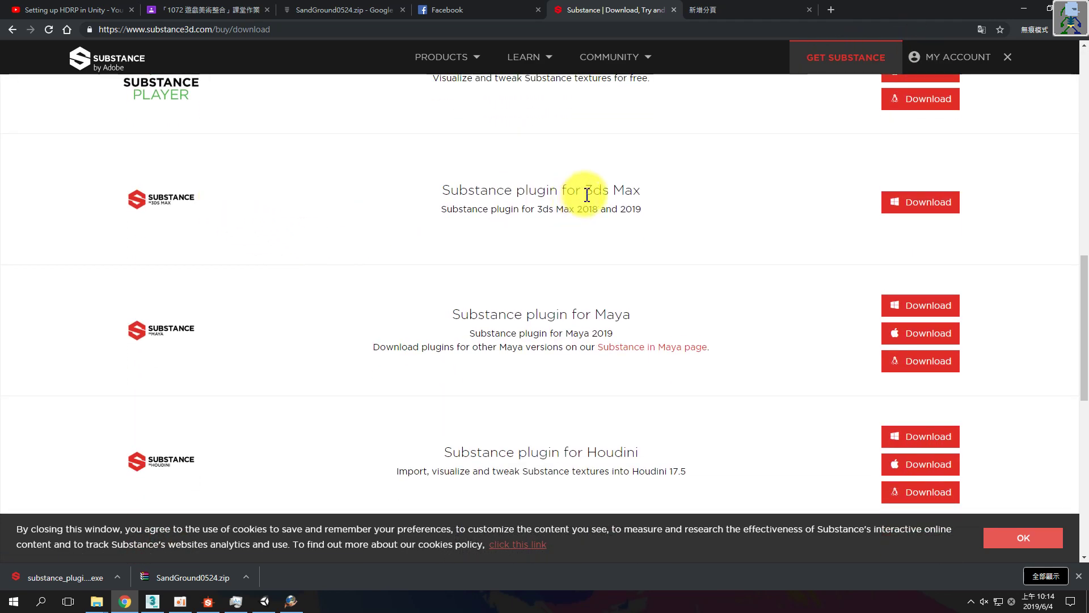
scroll(598, 311, down, 6)
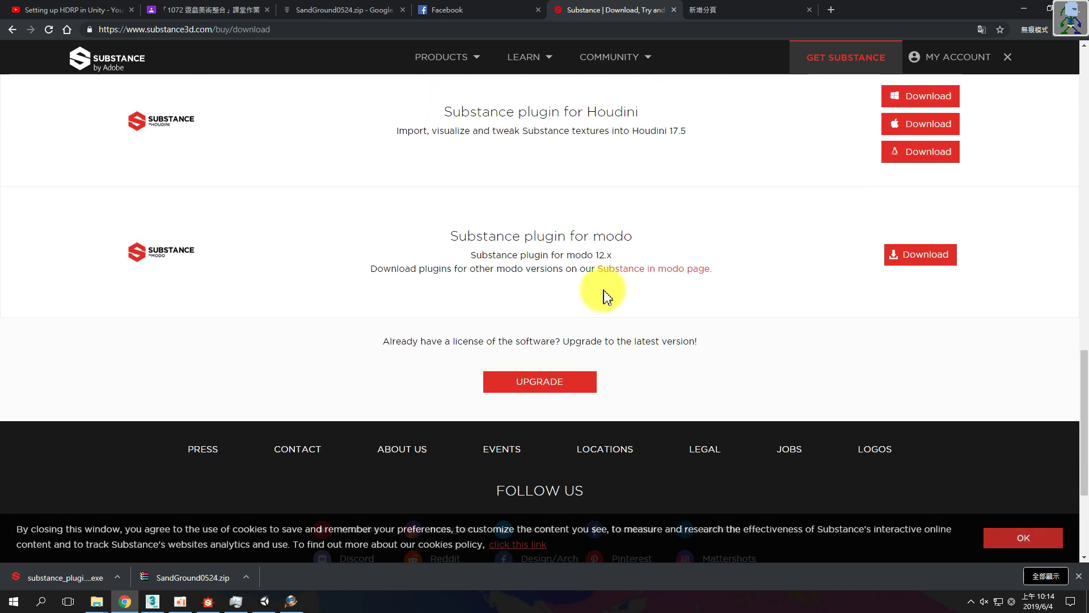
scroll(659, 236, up, 3)
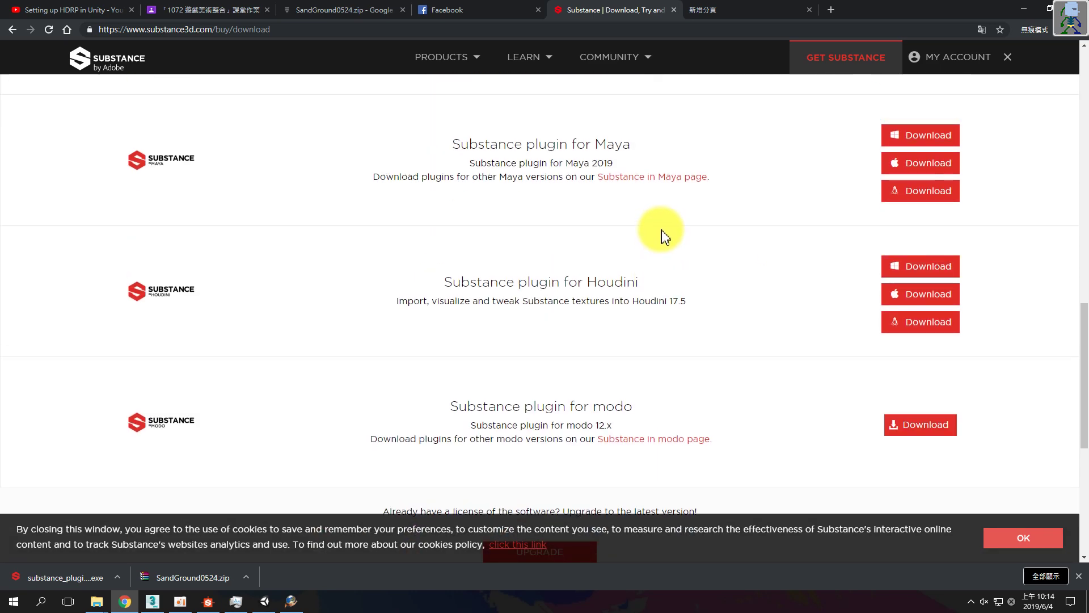
Switch from the browser to the running 3ds Max 2018 and close it before installing the Substance plugin
click(1023, 8)
click(1023, 6)
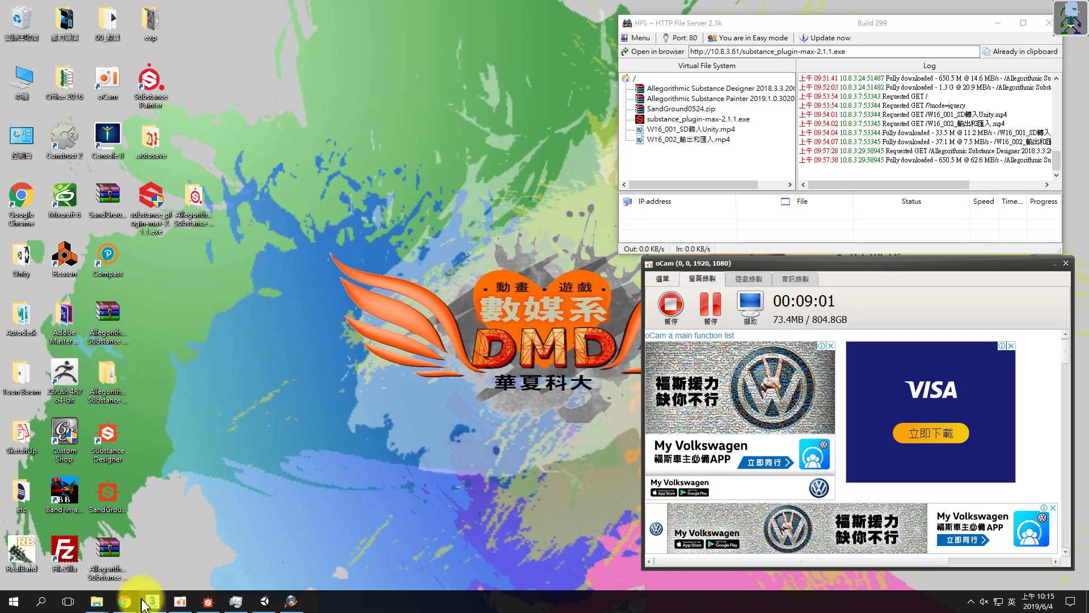
click(151, 196)
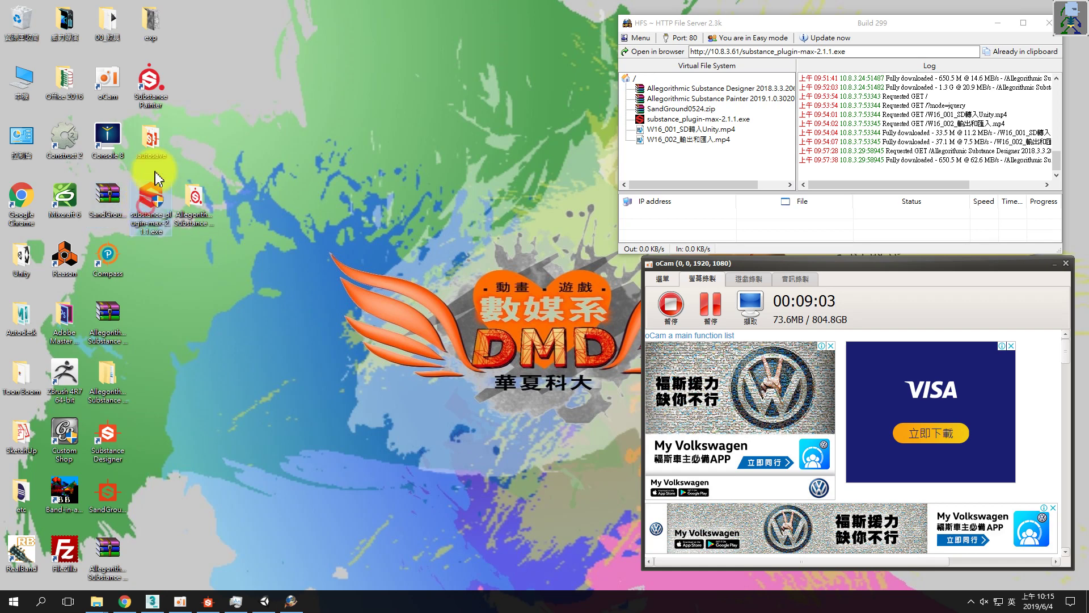
click(152, 600)
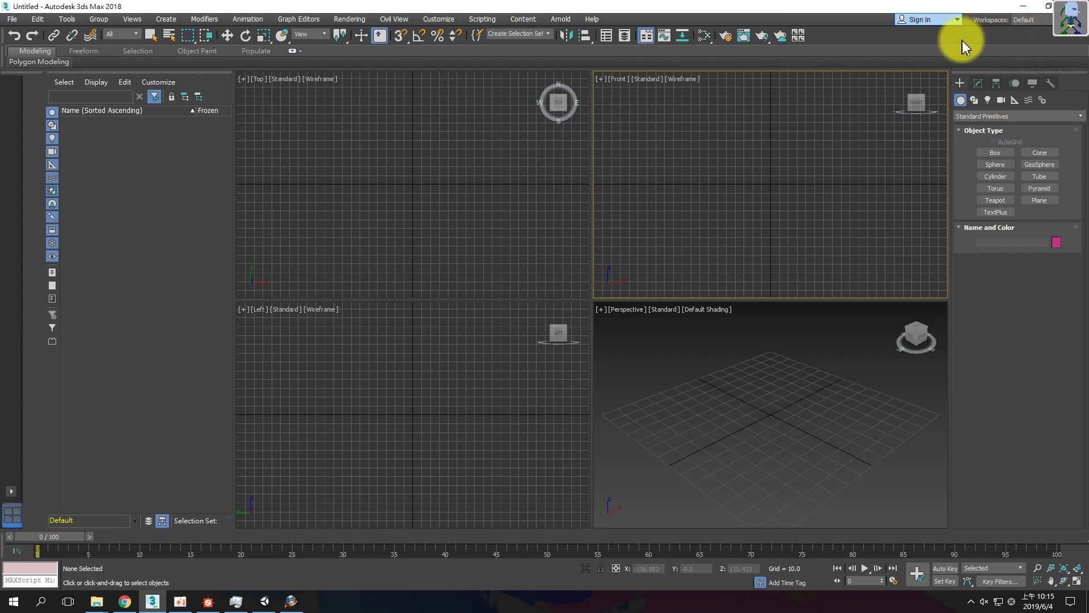
Return to Chrome and check which 3ds Max versions the Substance plugin on the download page supports
click(124, 601)
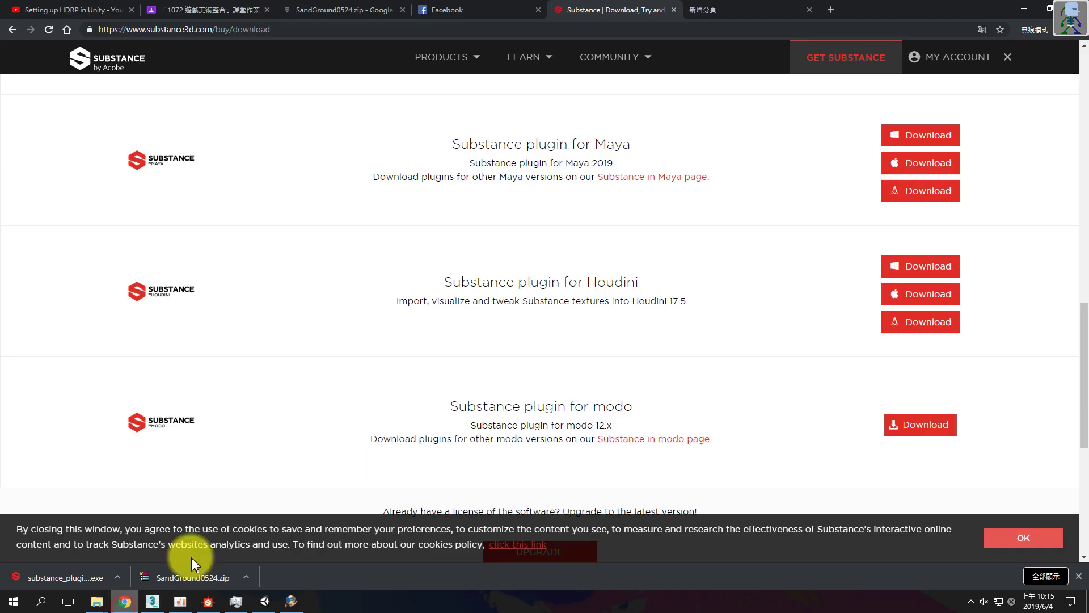
scroll(454, 237, up, 3)
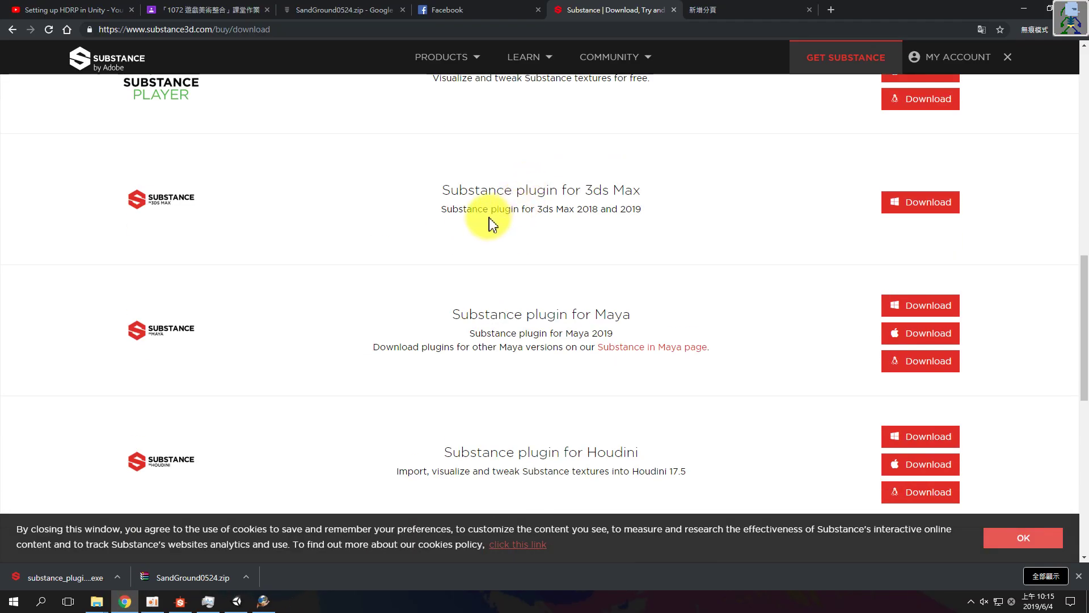
drag(440, 208, 657, 211)
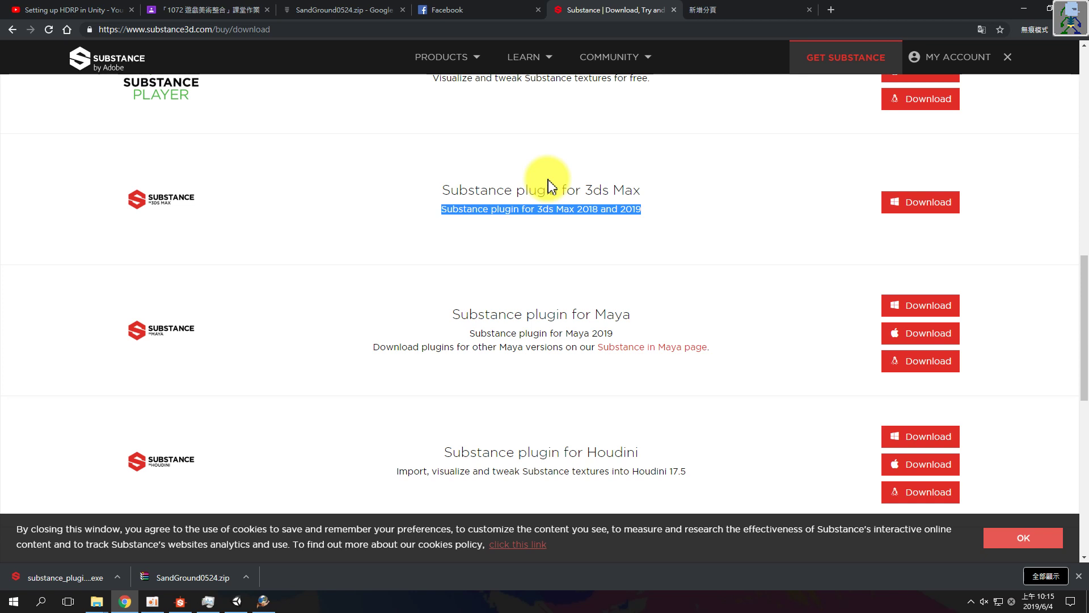
Run the substance_plugin-max-2.1.1.exe installer from the desktop and install SubstanceMax for 3ds Max 2018
click(1024, 10)
click(208, 602)
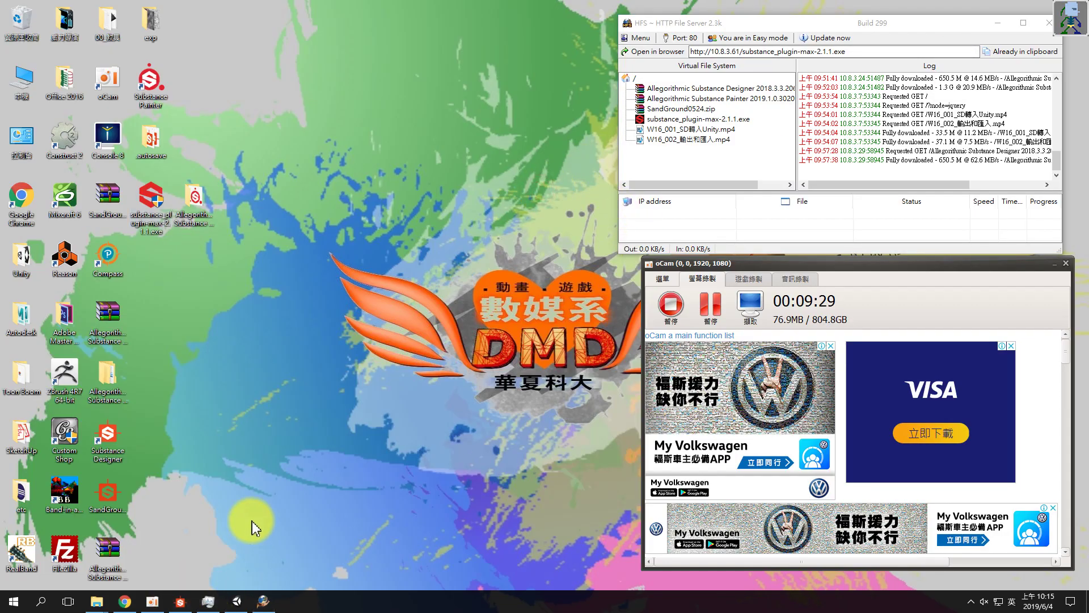
double_click(151, 214)
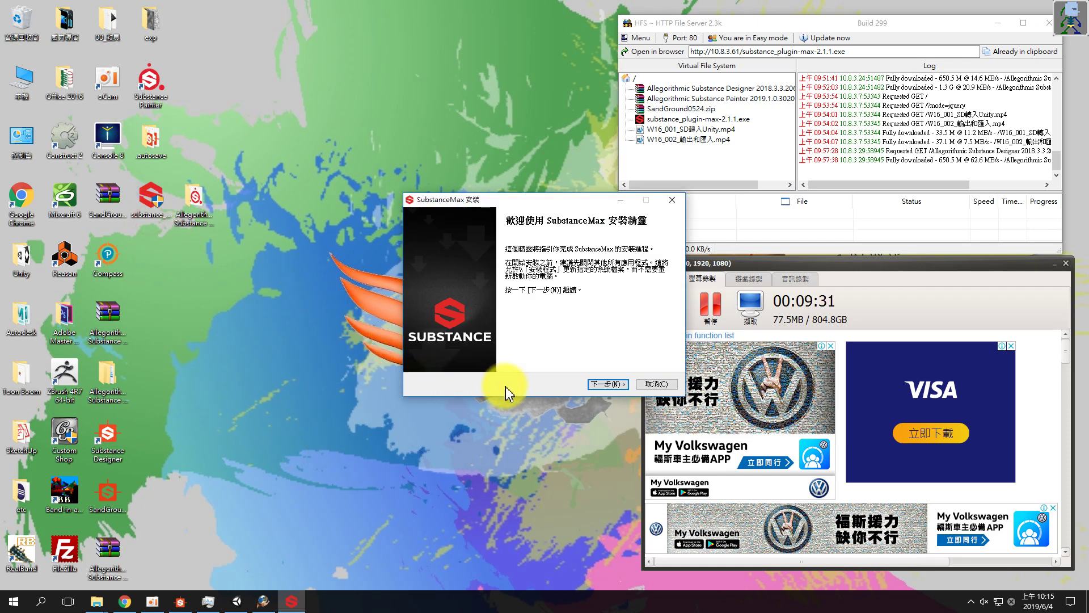
click(605, 384)
click(605, 384)
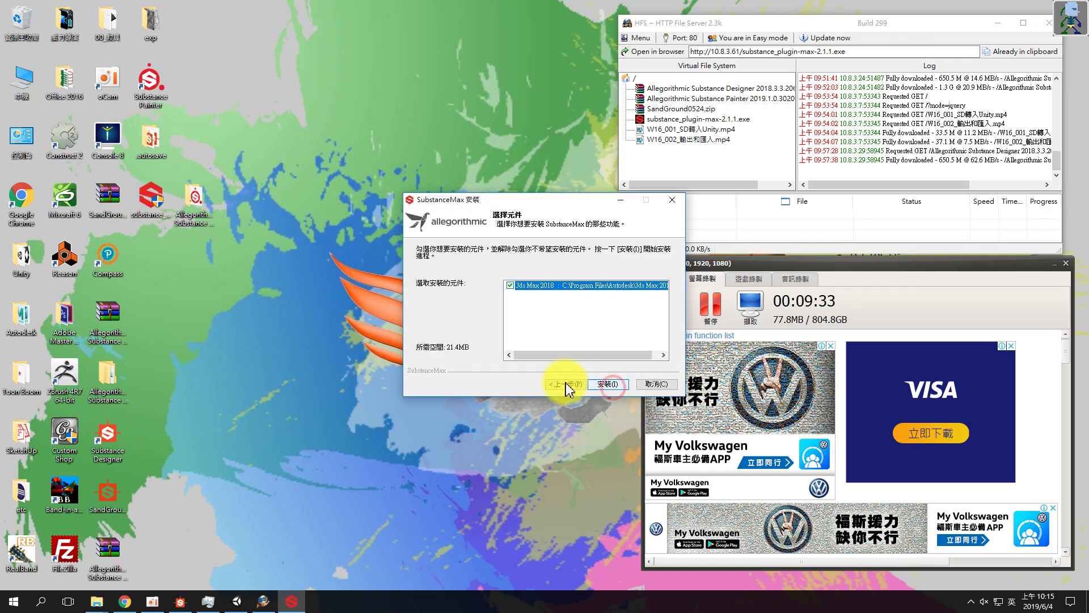
click(613, 384)
click(608, 384)
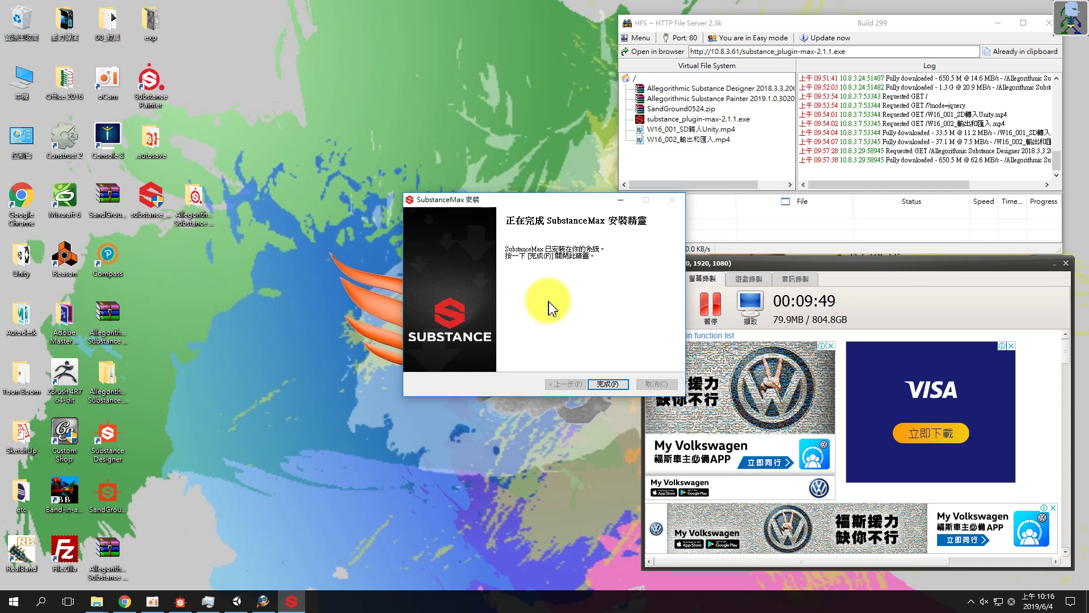
click(608, 384)
Launch 3ds Max 2018 from the Autodesk folder on the desktop and minimize the folder window
double_click(21, 318)
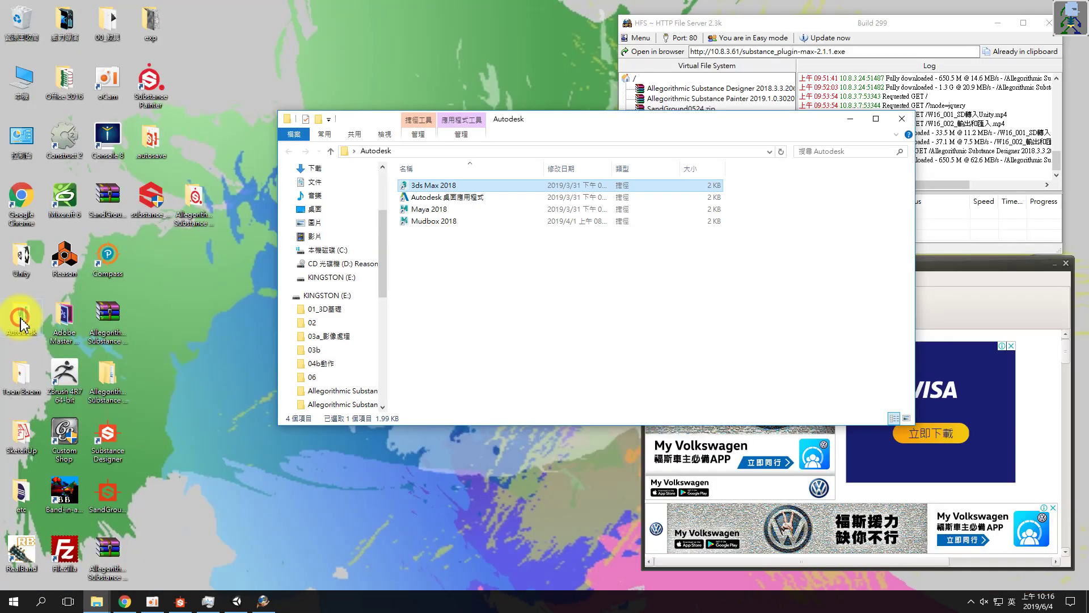
click(450, 279)
double_click(434, 185)
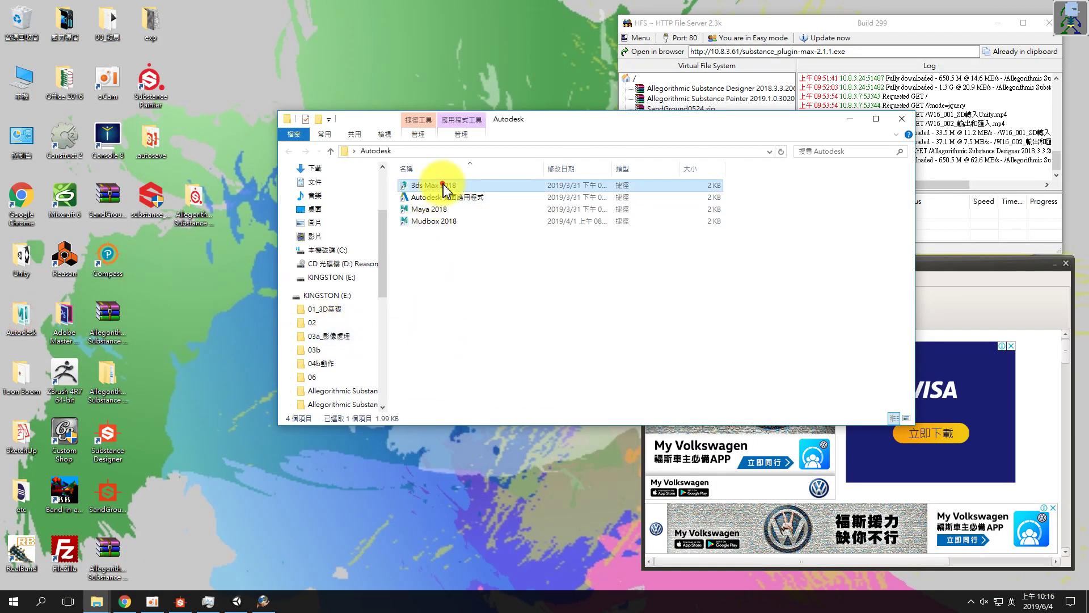
click(556, 297)
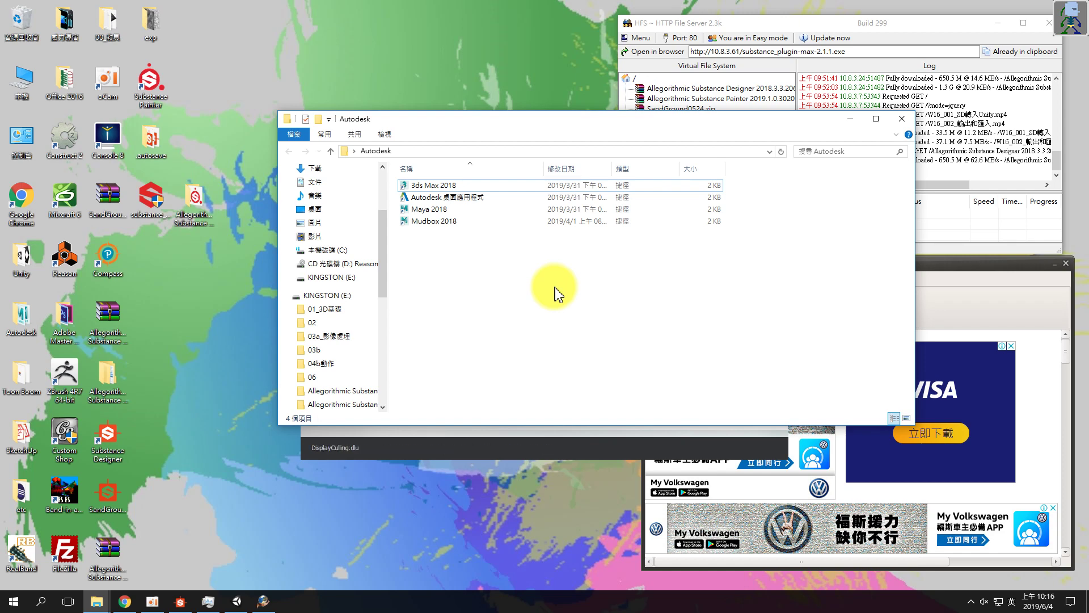
click(850, 119)
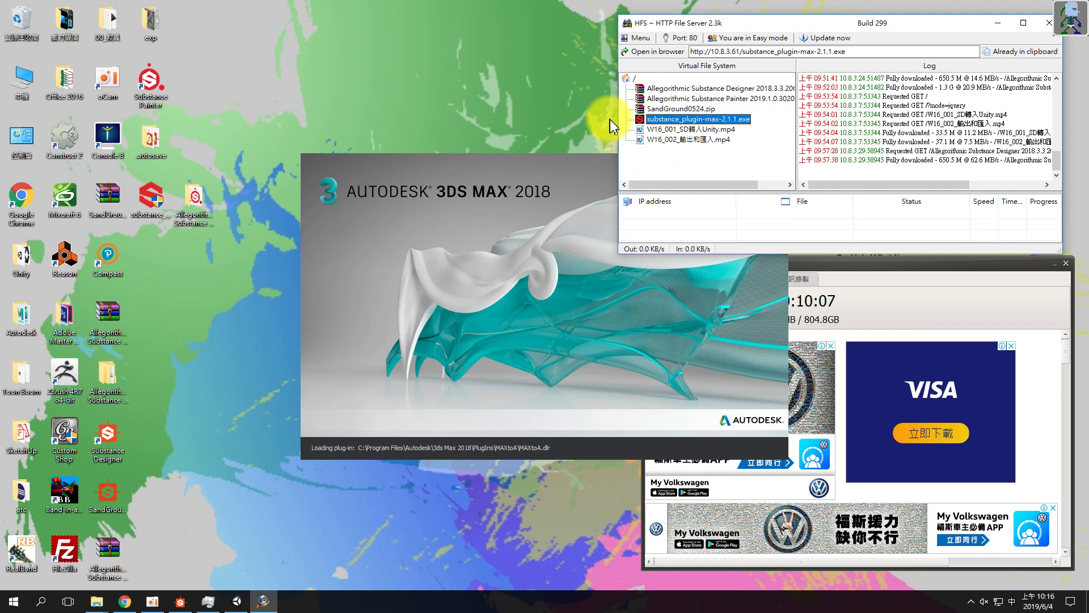